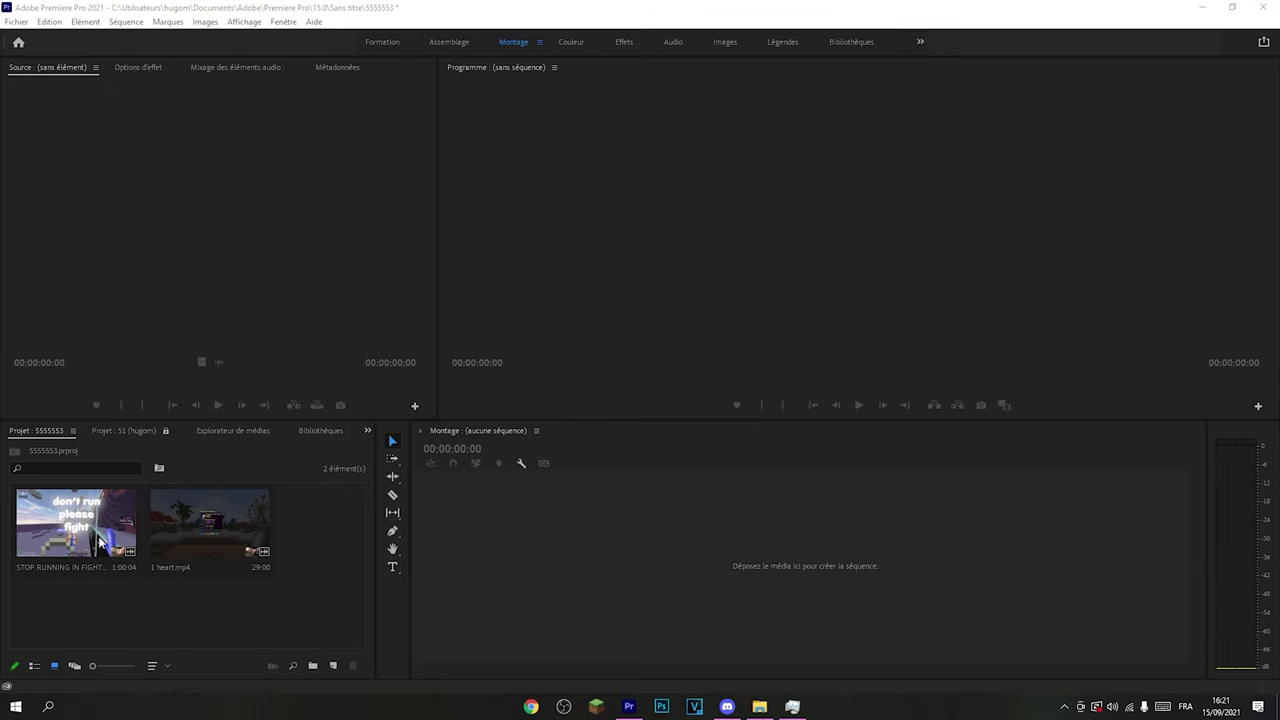
Create a sequence from both project clips by dropping them into the empty Timeline
left_click(151, 529)
left_click(97, 540, "shift")
left_click_drag(97, 540, 498, 549)
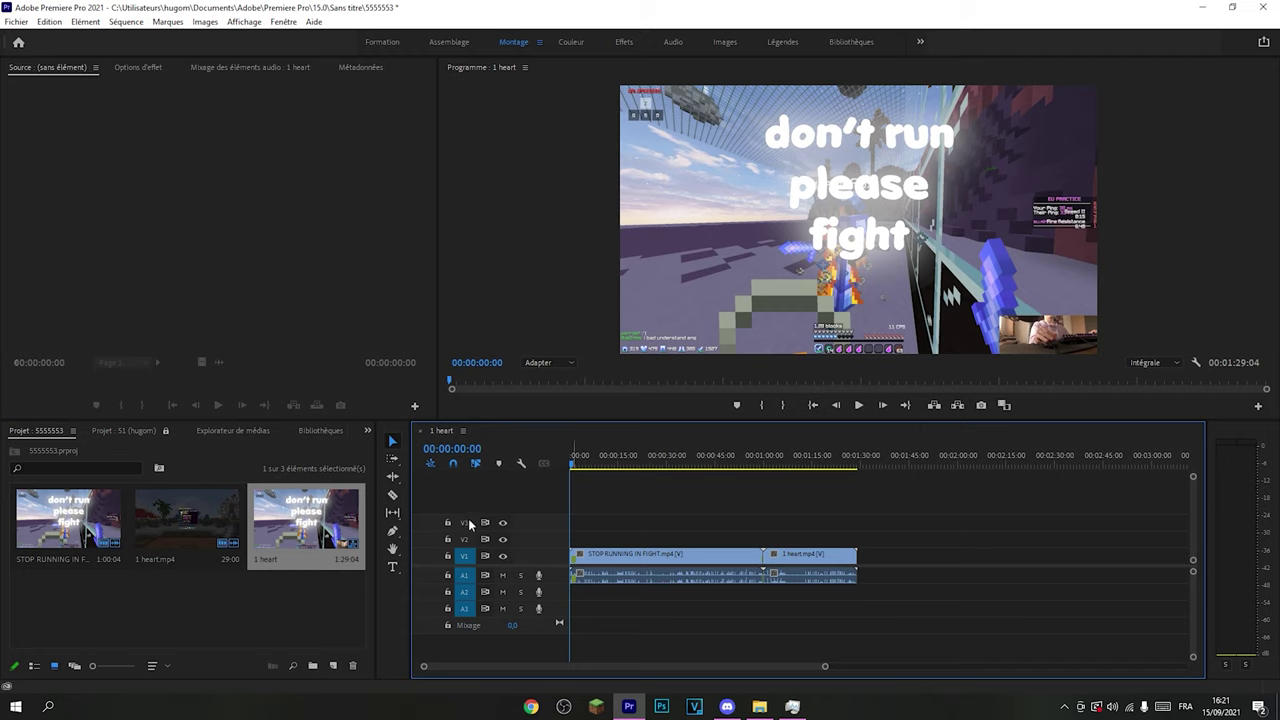
Shift 1 heart.mp4 right to leave a gap after STOP RUNNING IN FIGHT, with the playhead in the gap
left_click_drag(824, 669, 771, 669)
left_click_drag(850, 556, 873, 556)
left_click(830, 457)
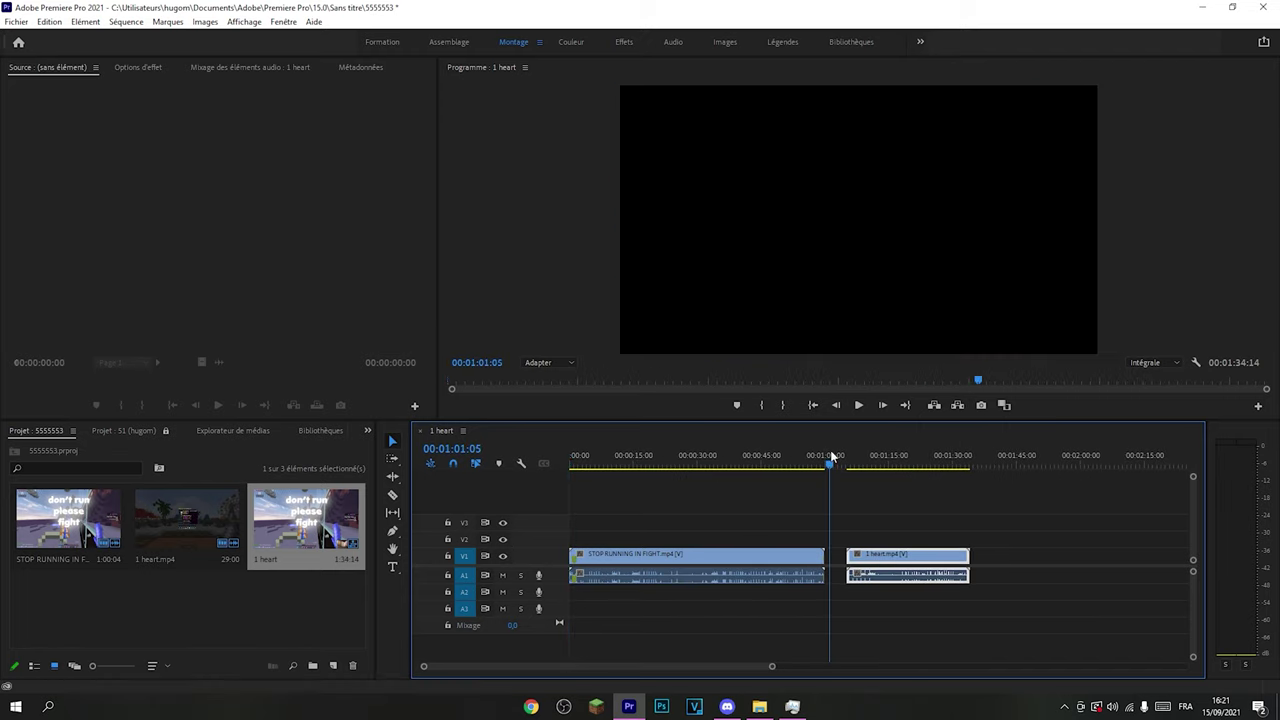
Trim the start of 1 heart.mp4 and slide it left toward the first clip
left_click_drag(830, 457, 906, 457)
left_click_drag(847, 556, 903, 556)
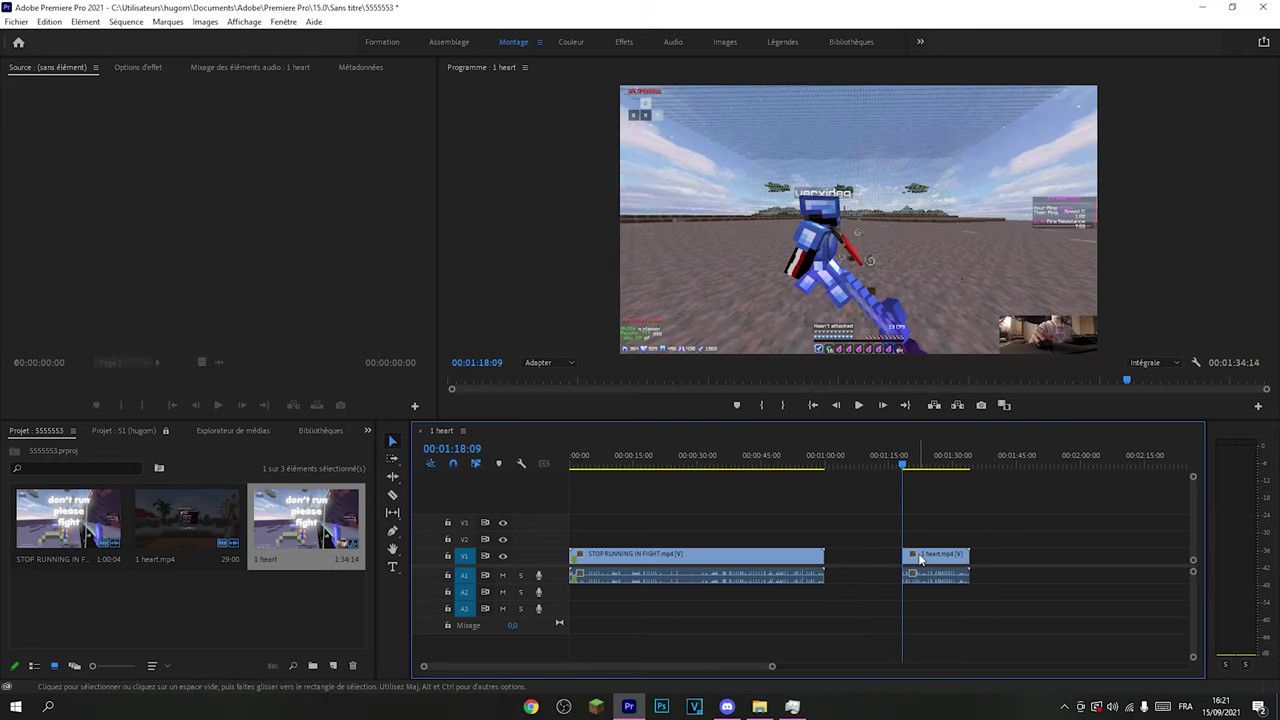
left_click_drag(937, 563, 879, 563)
Play from the clip's start and step back to the blue-player frame at 00:01:04:41 for PNG export
left_click(848, 457)
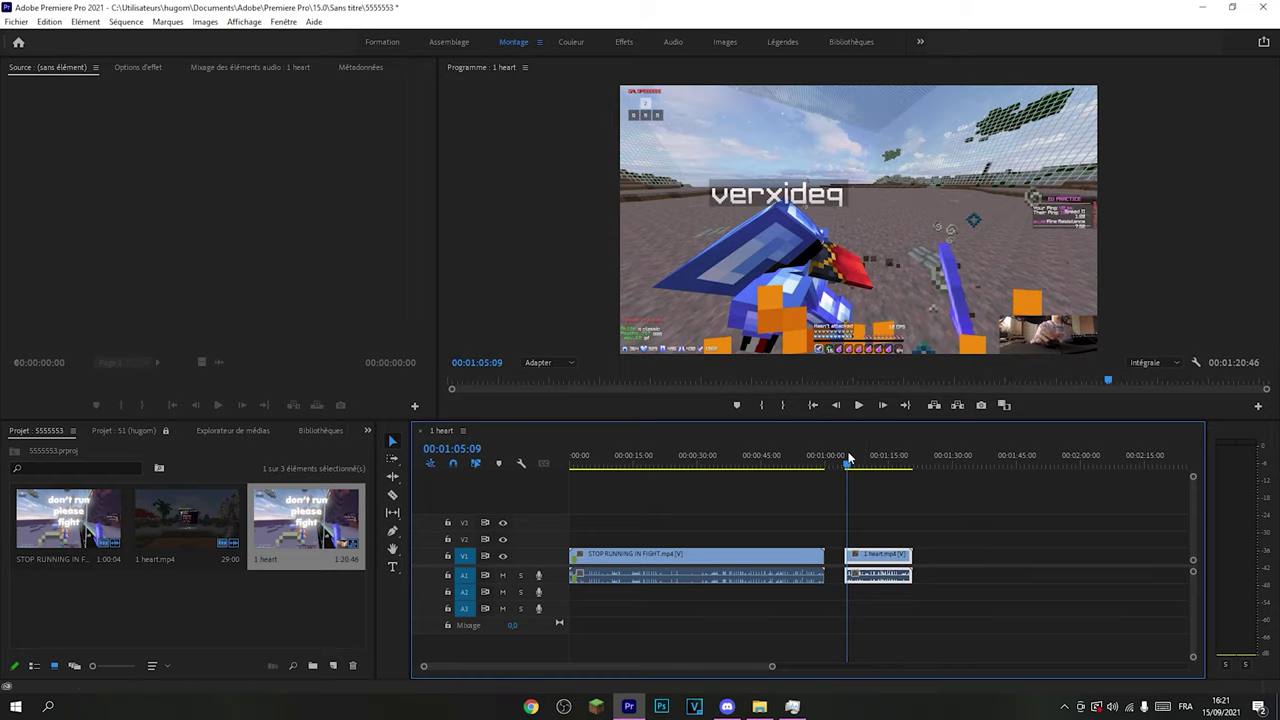
left_click_drag(846, 464, 846, 458)
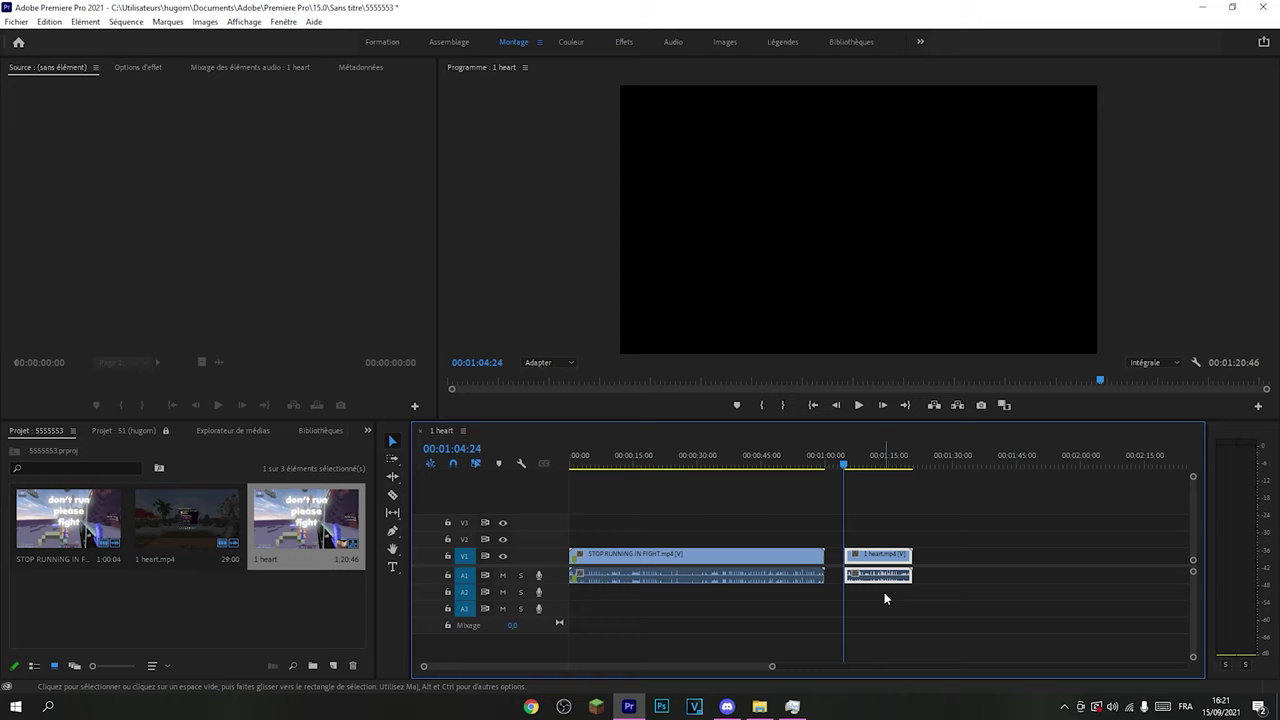
key("space")
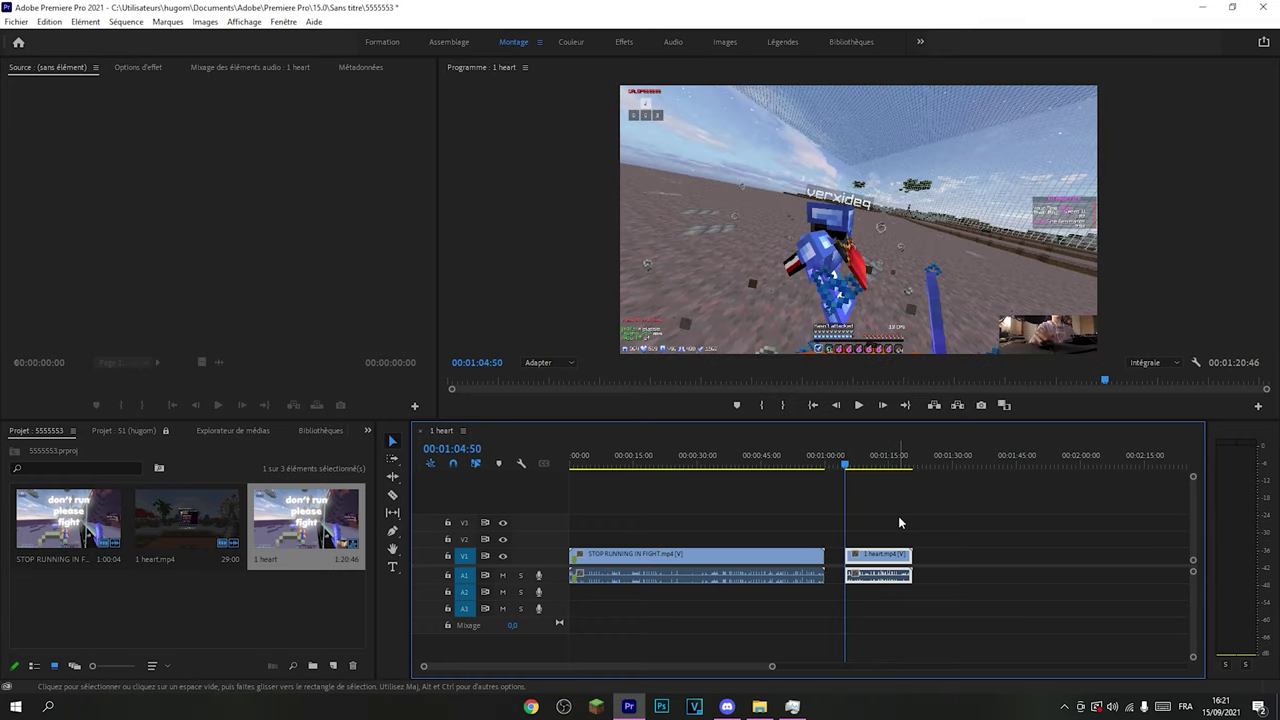
key("Left")
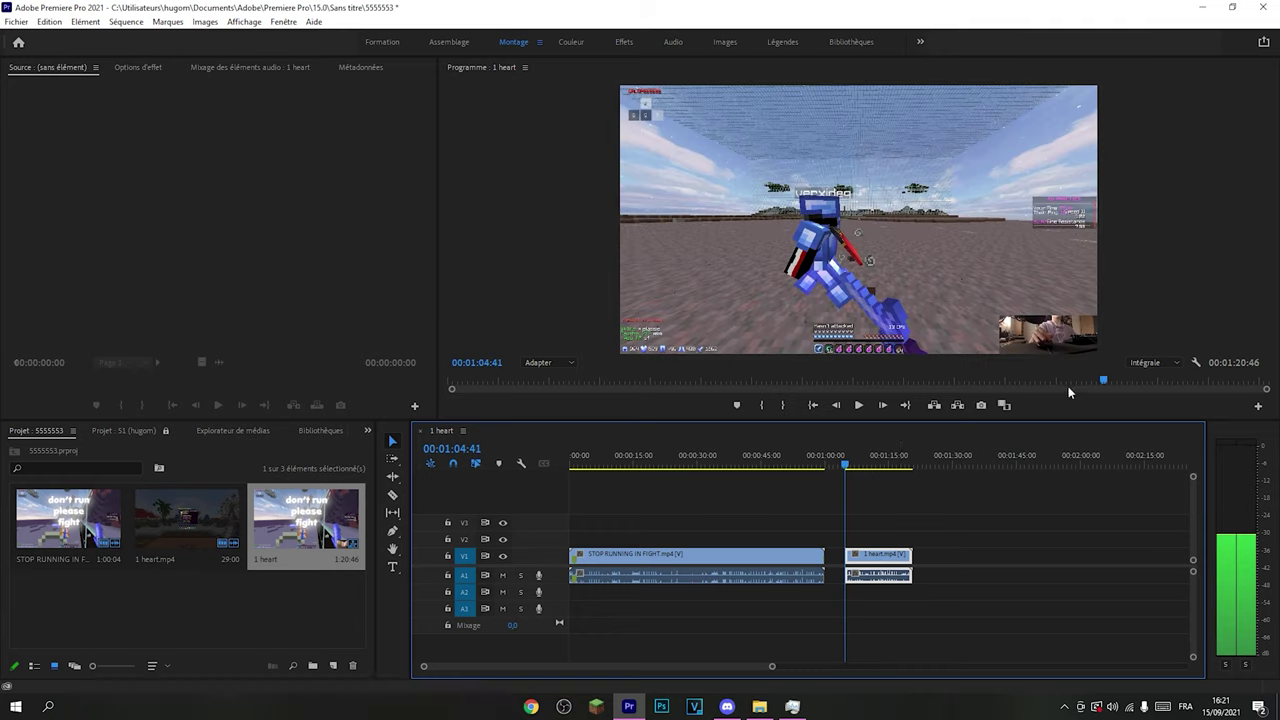
left_click(984, 410)
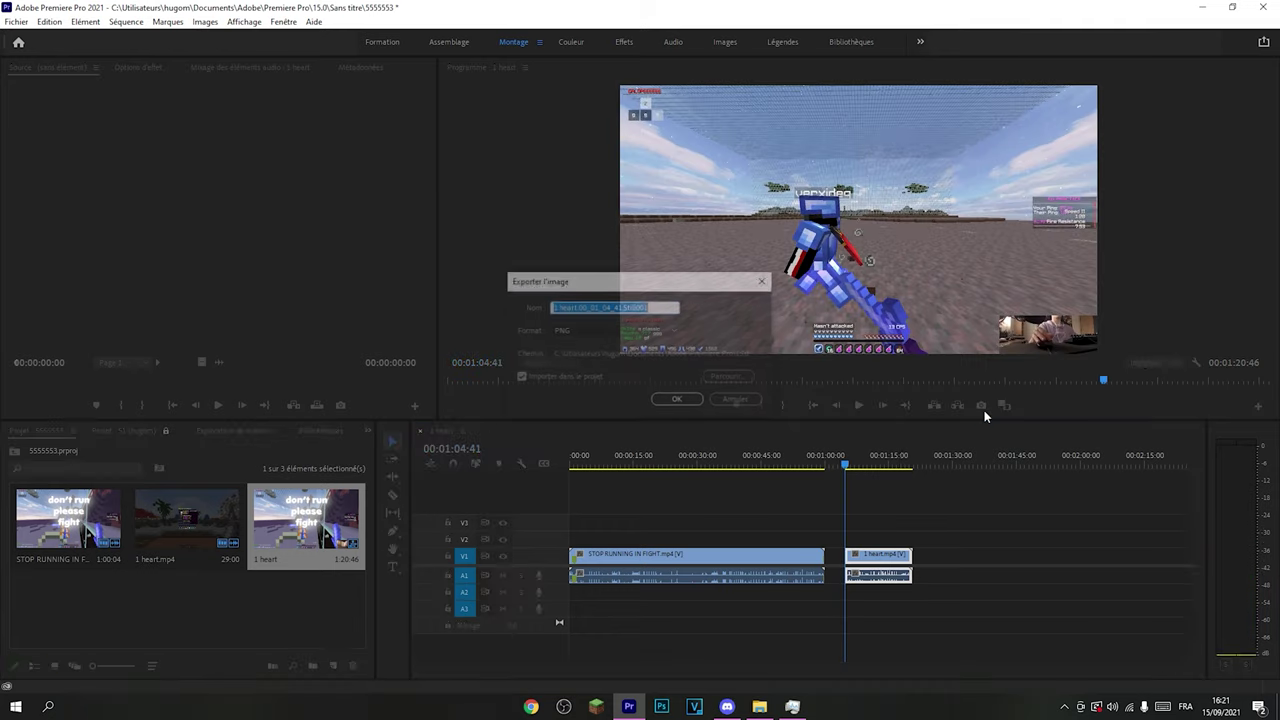
Export the PNG still into the project and place it on V2 above the gap
left_click(520, 378)
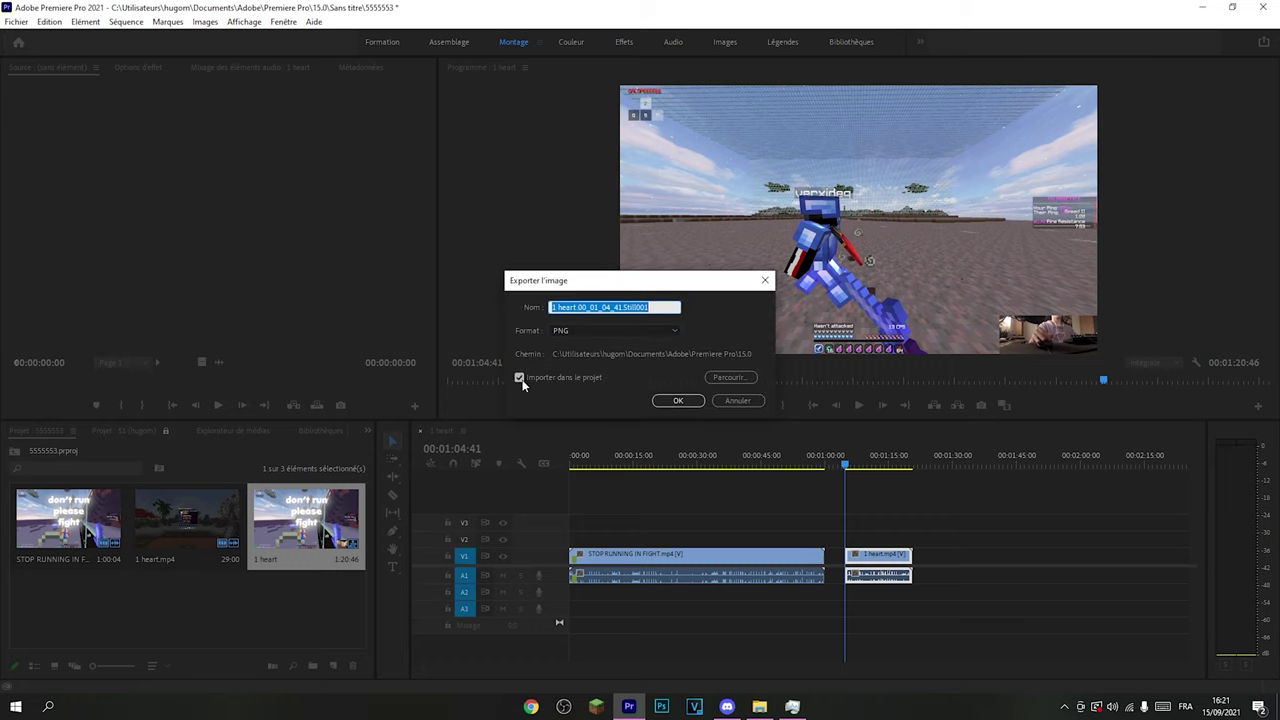
left_click(693, 401)
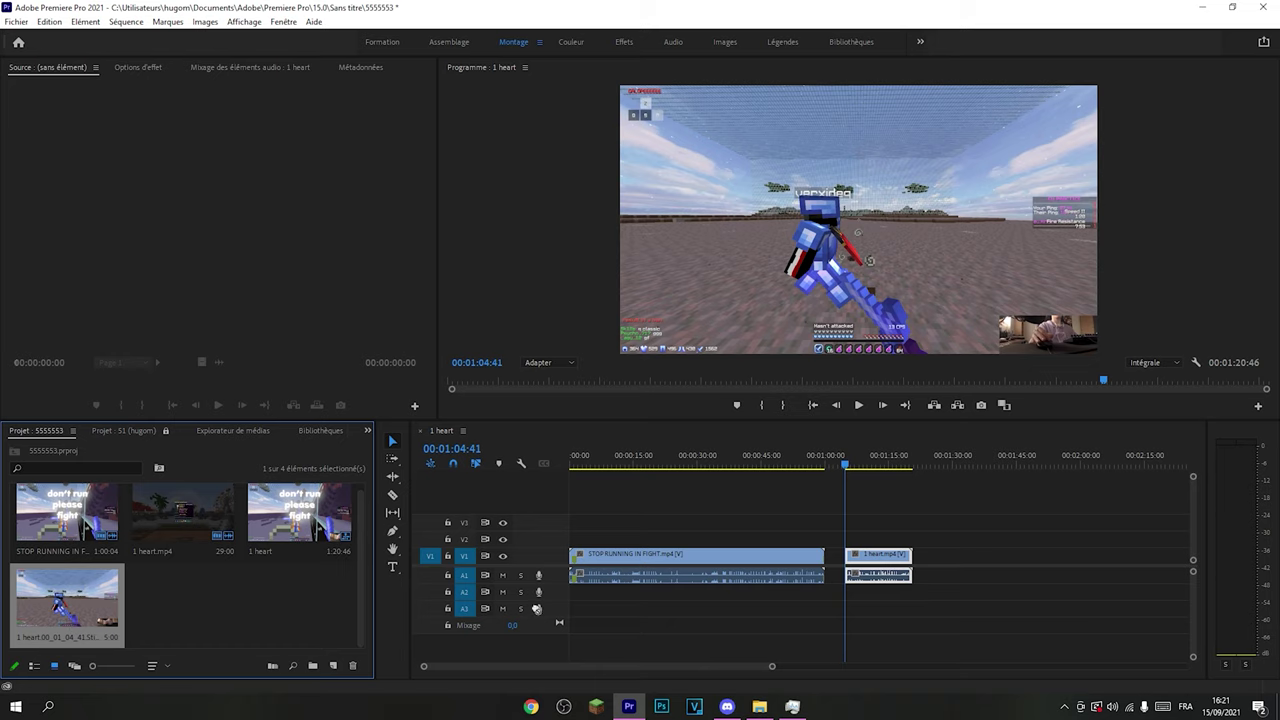
mouse_move(537, 609)
left_mouse_down()
mouse_move(830, 538)
mouse_move(825, 503)
left_mouse_up()
key("Right")
key("Right")
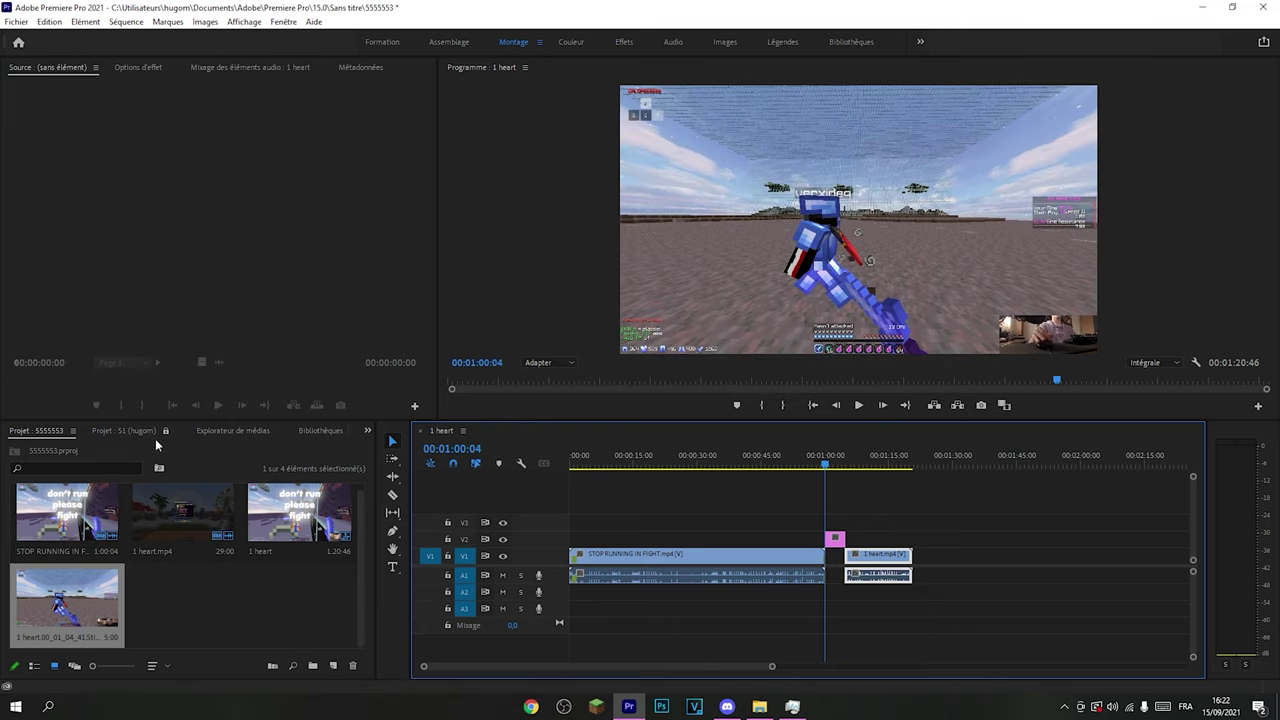
left_click(199, 432)
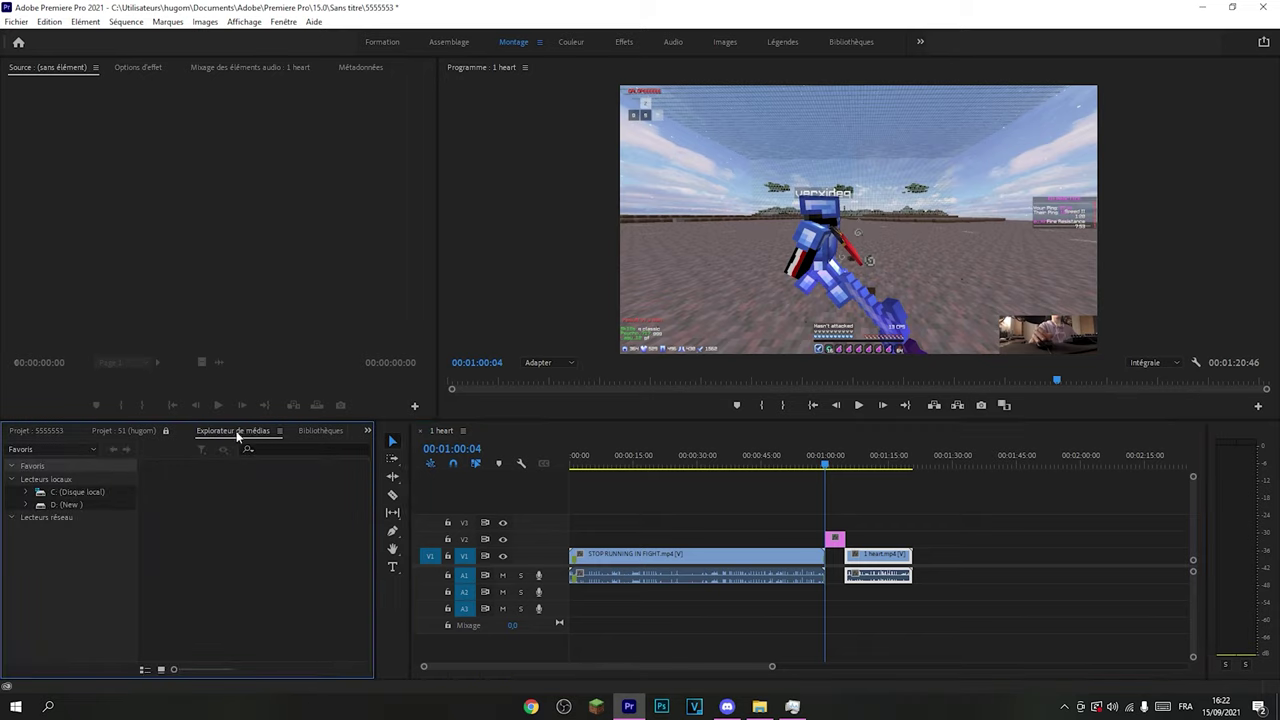
Search the Effects panel for 'recad' to find the Recadrage crop effect
left_click(328, 430)
left_click(335, 434)
left_click(338, 432)
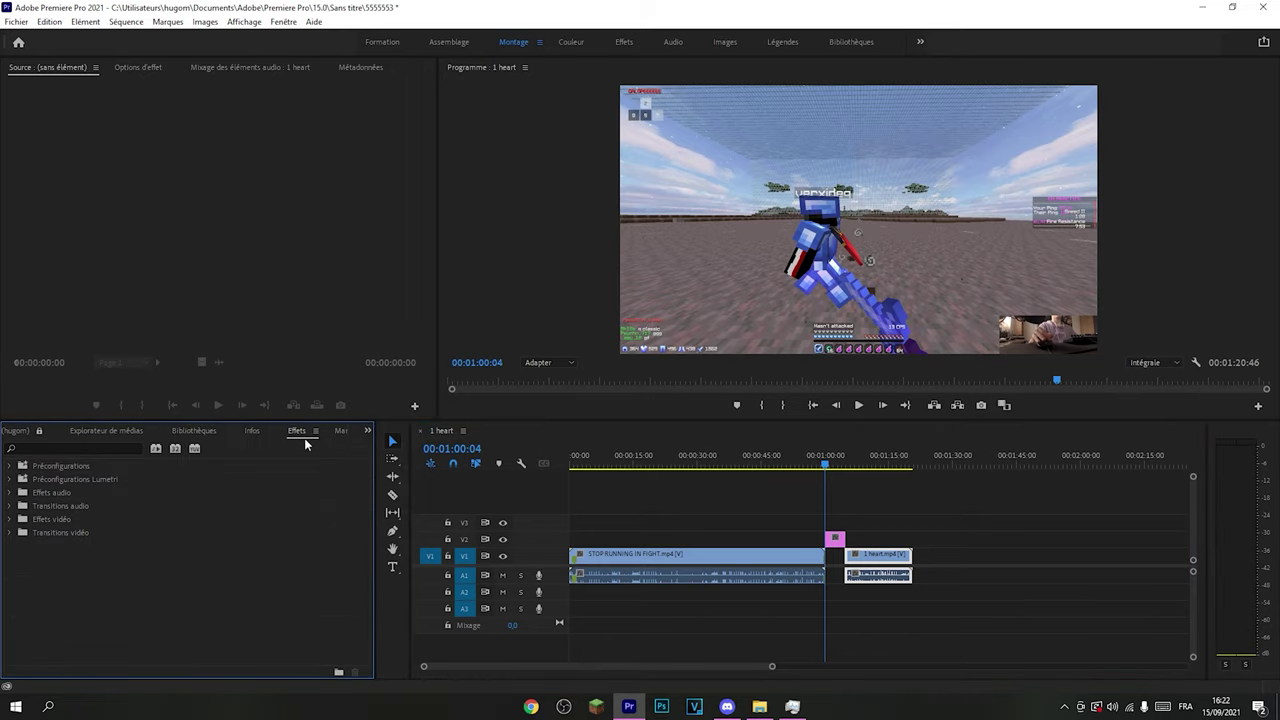
left_click(110, 448)
type("recad")
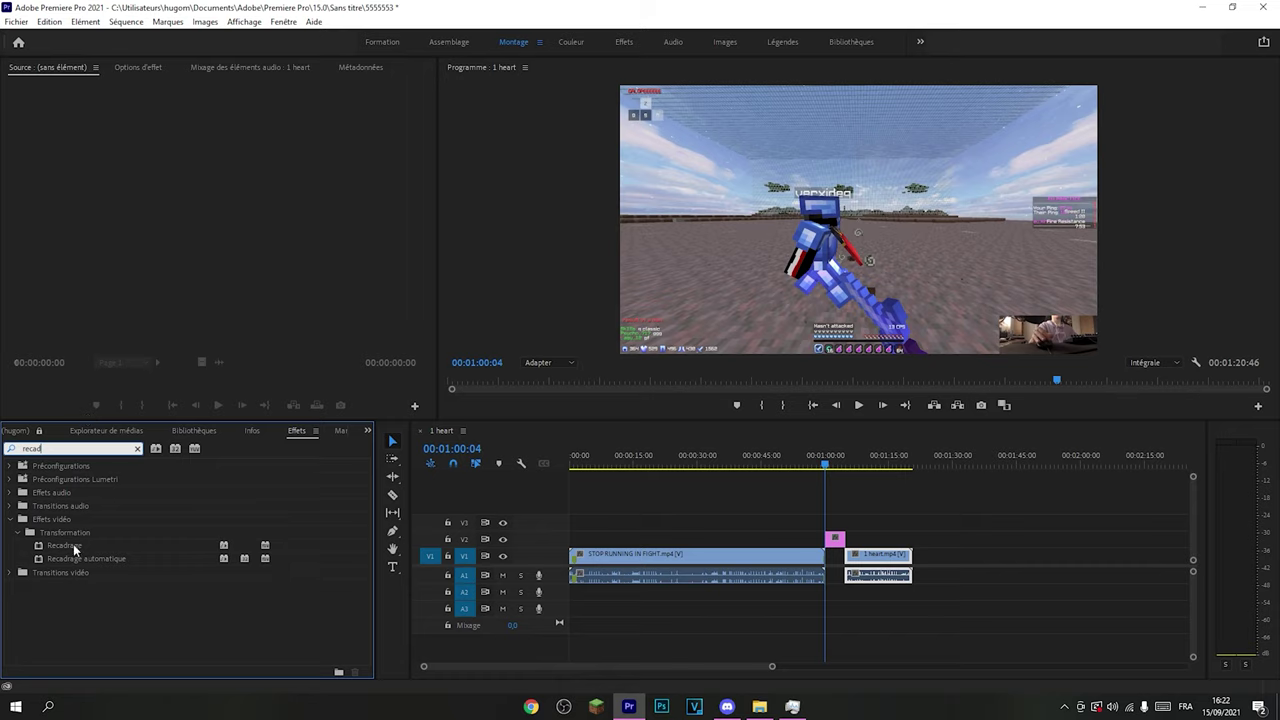
left_click(73, 544)
left_click(65, 534)
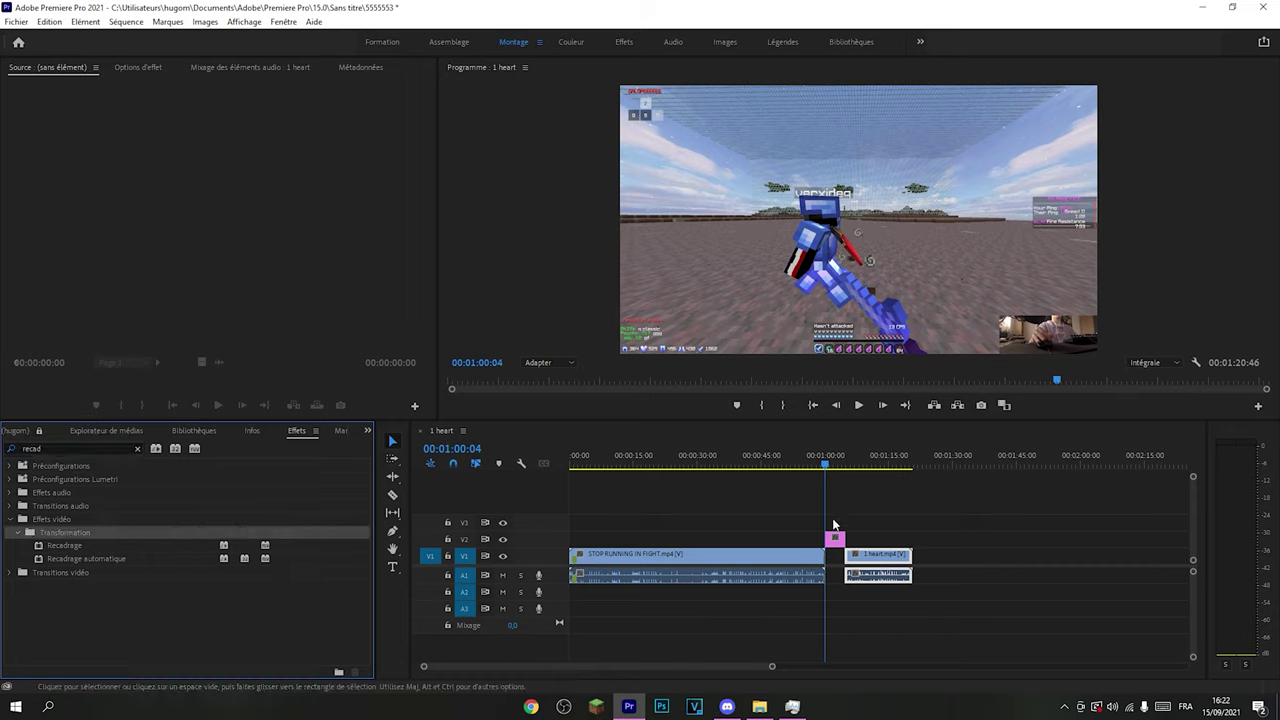
Apply Recadrage to the V2 still and add a mask in Effect Controls
left_click(836, 538)
left_click_drag(71, 548, 836, 544)
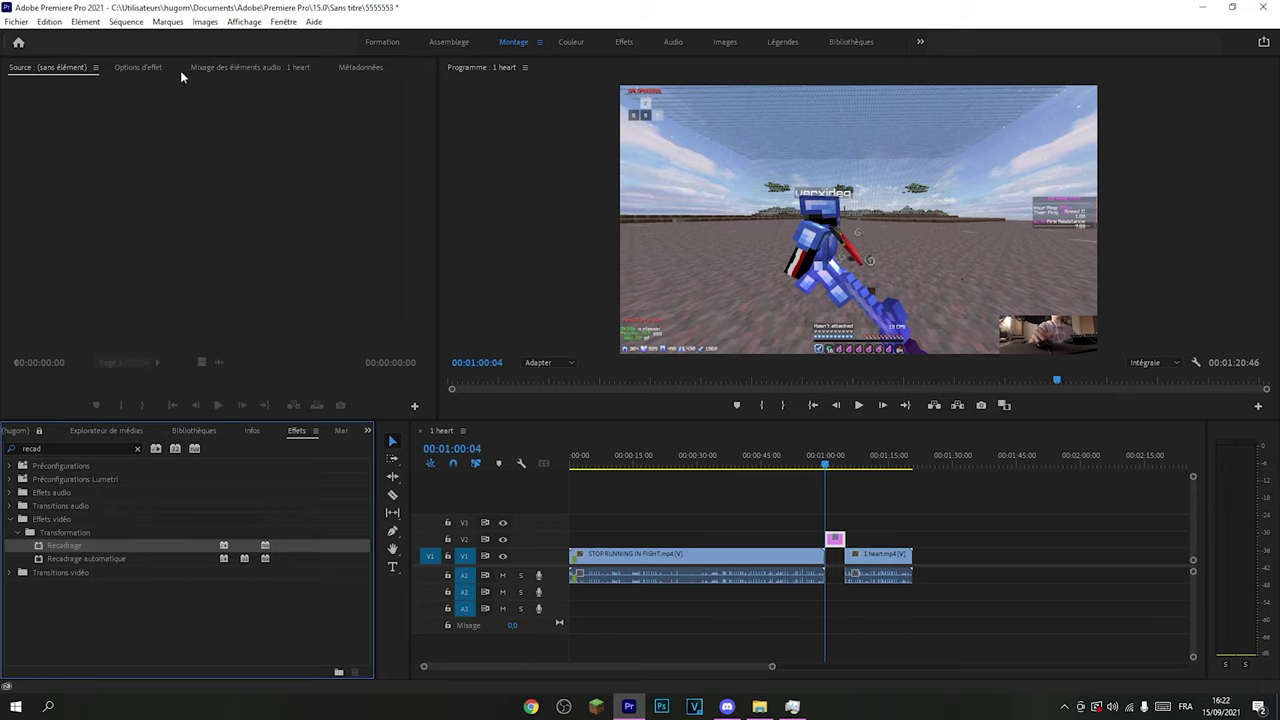
left_click(140, 67)
left_click(71, 318)
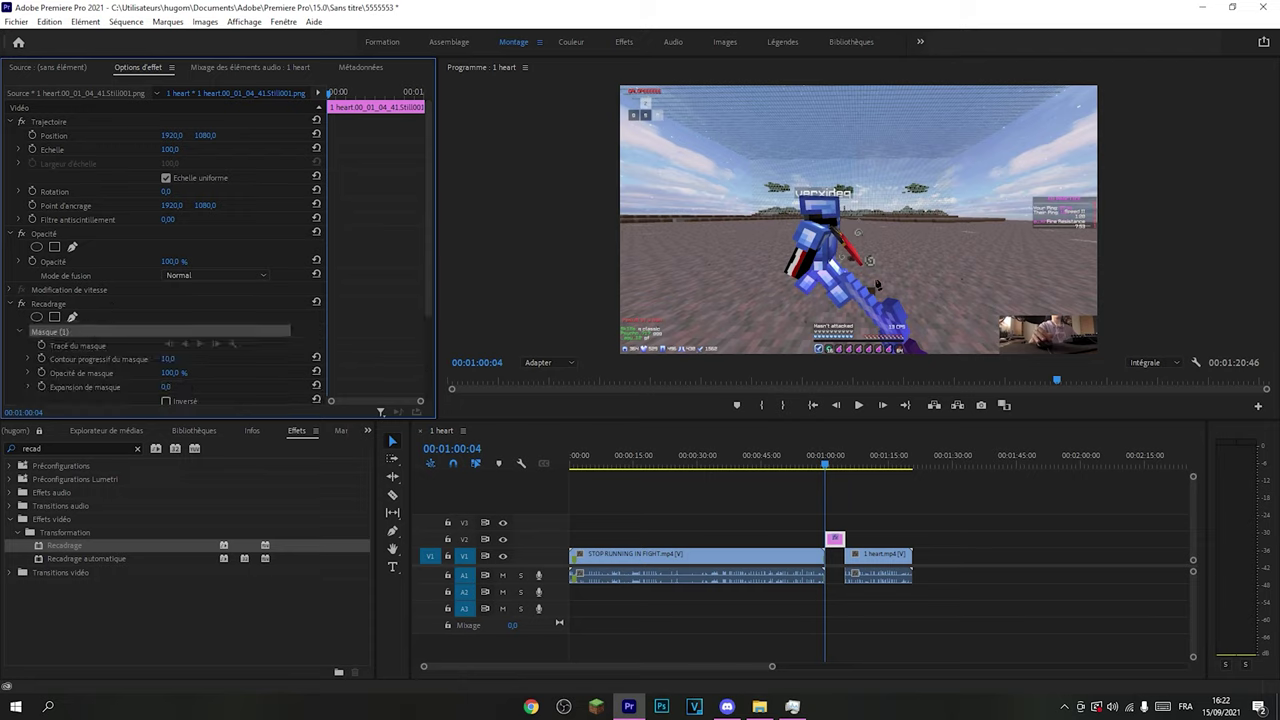
Draw a mask outlining the blue player in the Program monitor
left_click(792, 270)
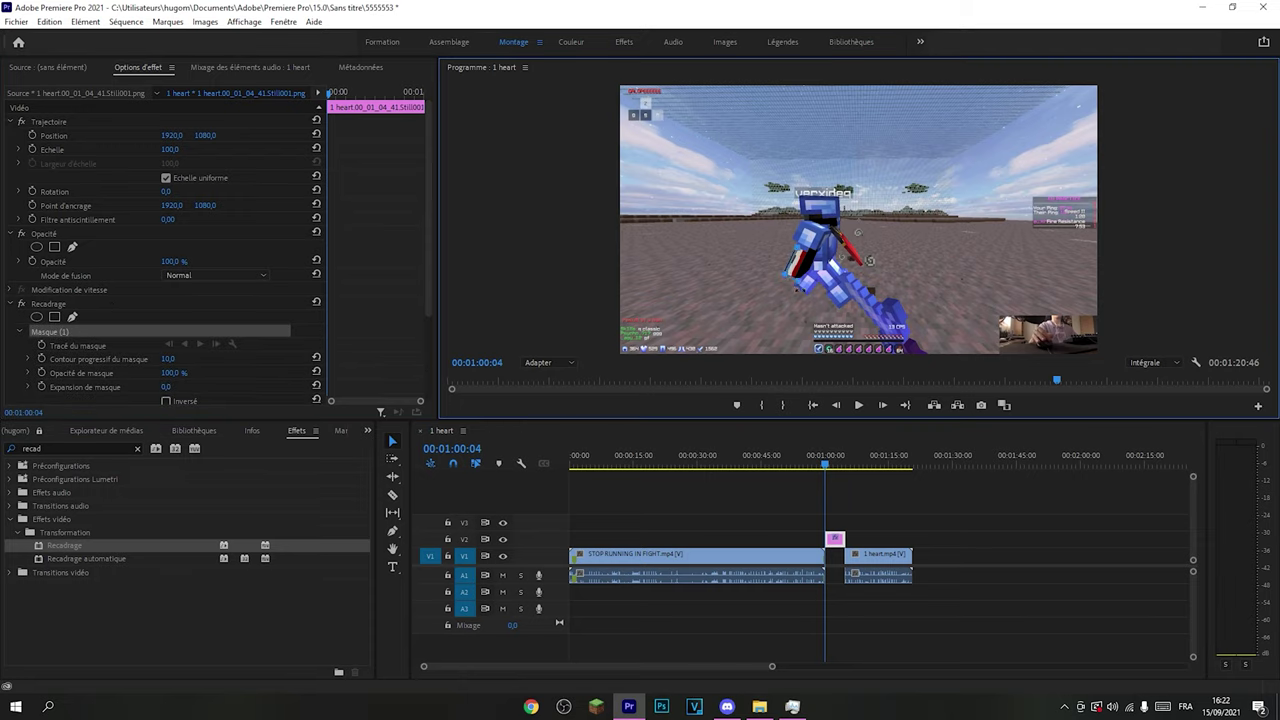
left_click(914, 242)
scroll(193, 322, "down", 1)
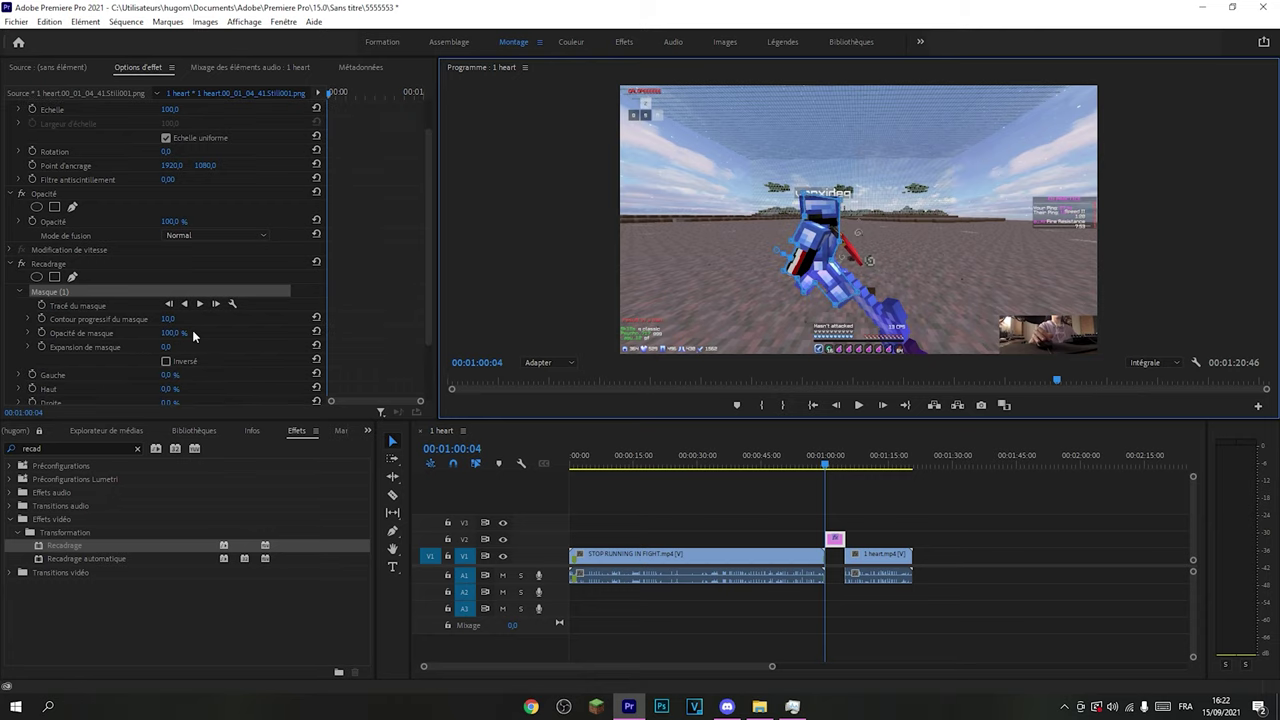
scroll(192, 330, "down", 2)
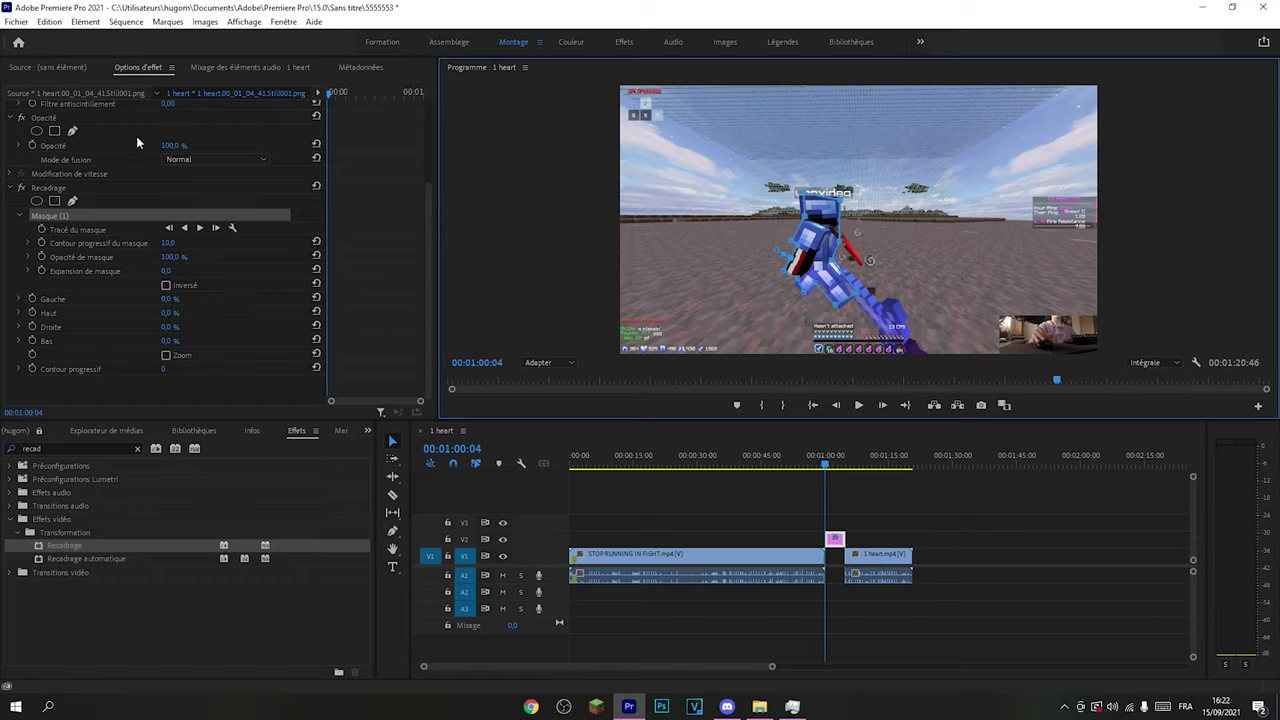
Invert the mask, set Mask Feather to 0 and crop Left to 100%
left_click(167, 286)
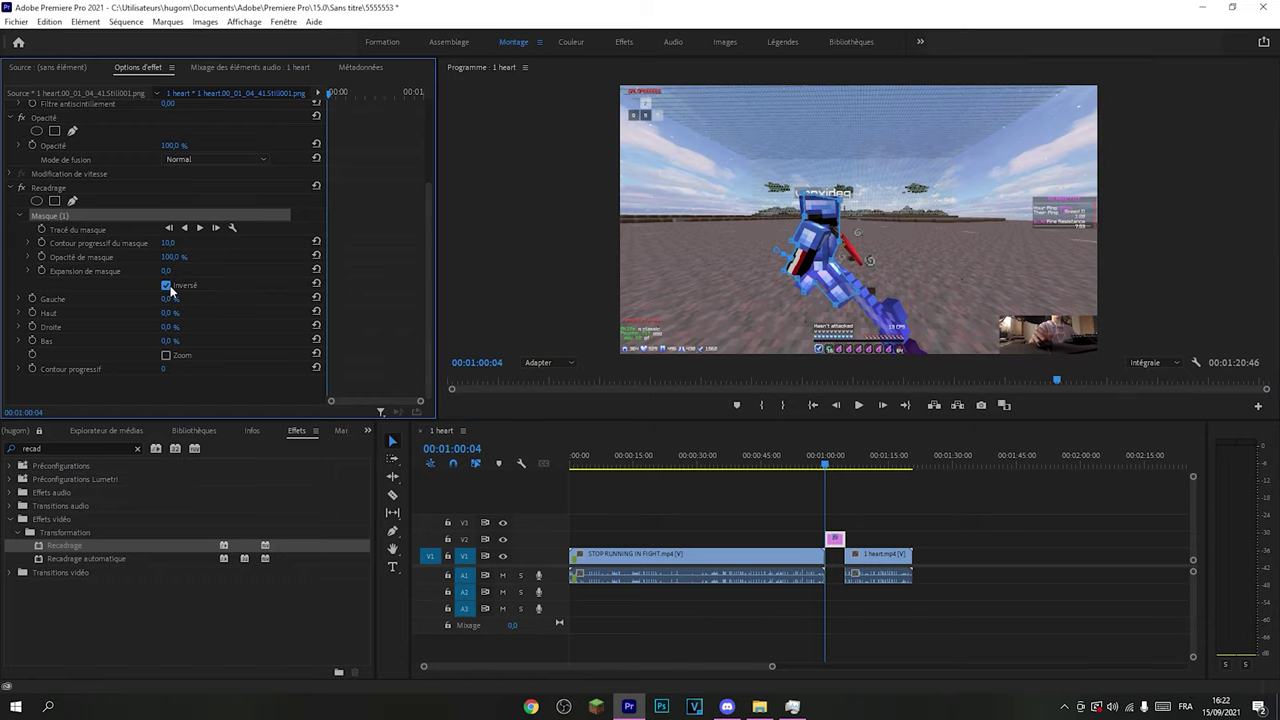
left_click_drag(167, 243, 120, 243)
left_click_drag(169, 299, 273, 296)
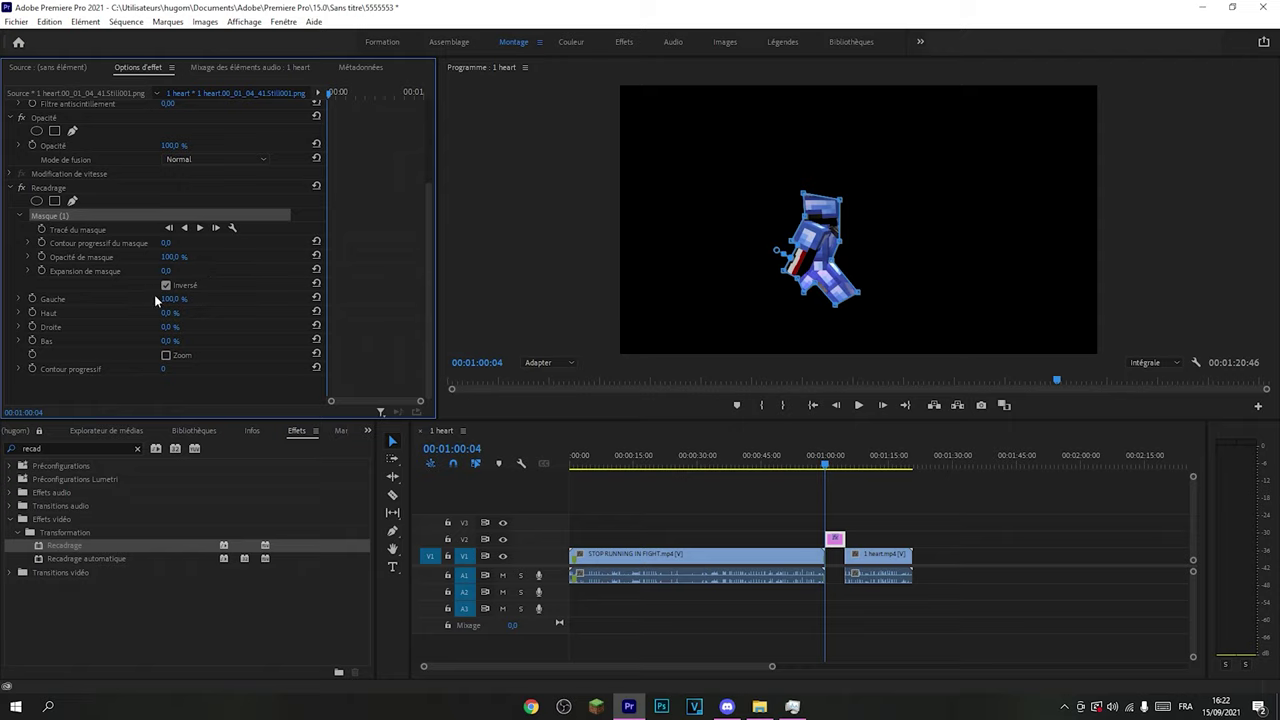
left_click(846, 240)
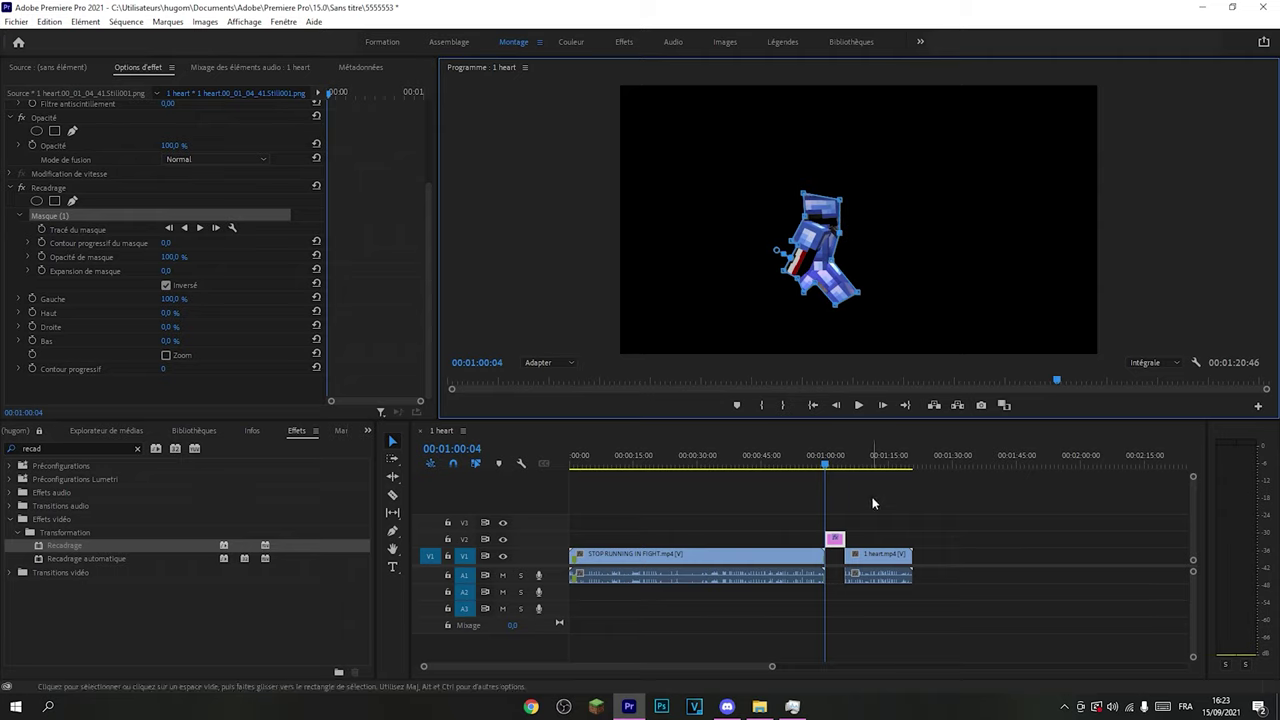
Search 'ecto' and drop the uni.Ecto glow onto the frozen still on V2
left_click(136, 448)
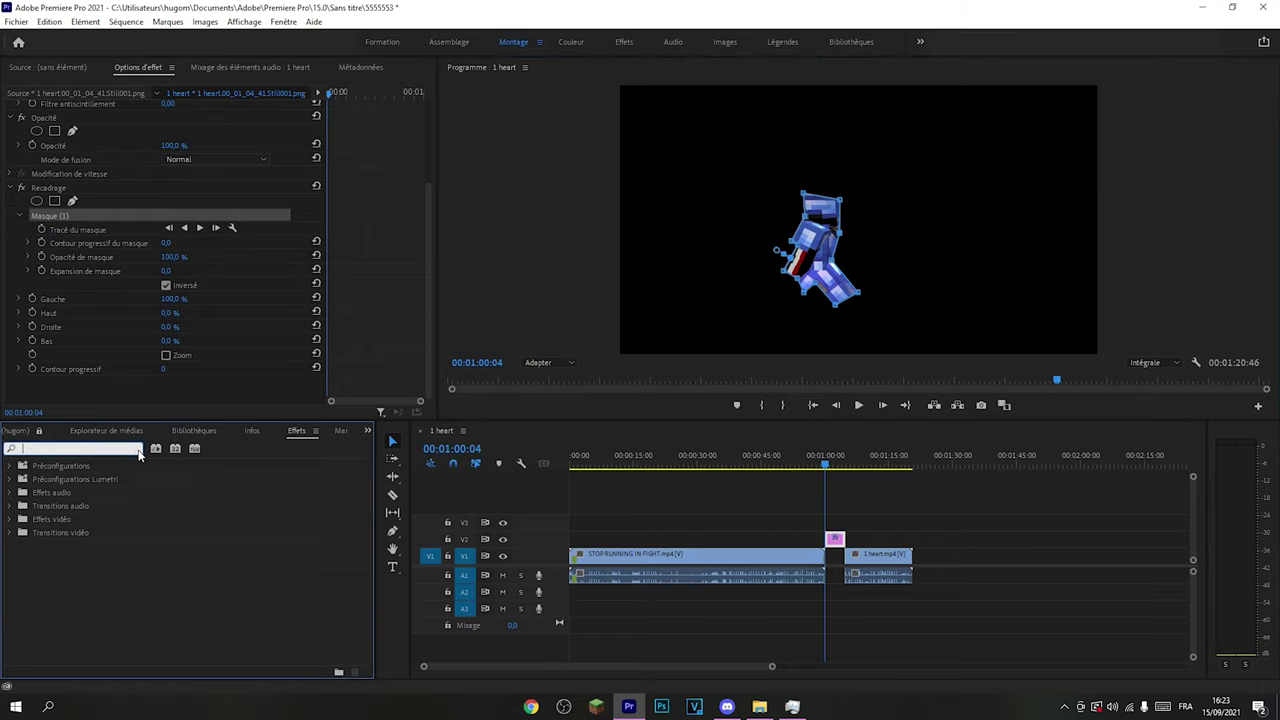
type("ecto")
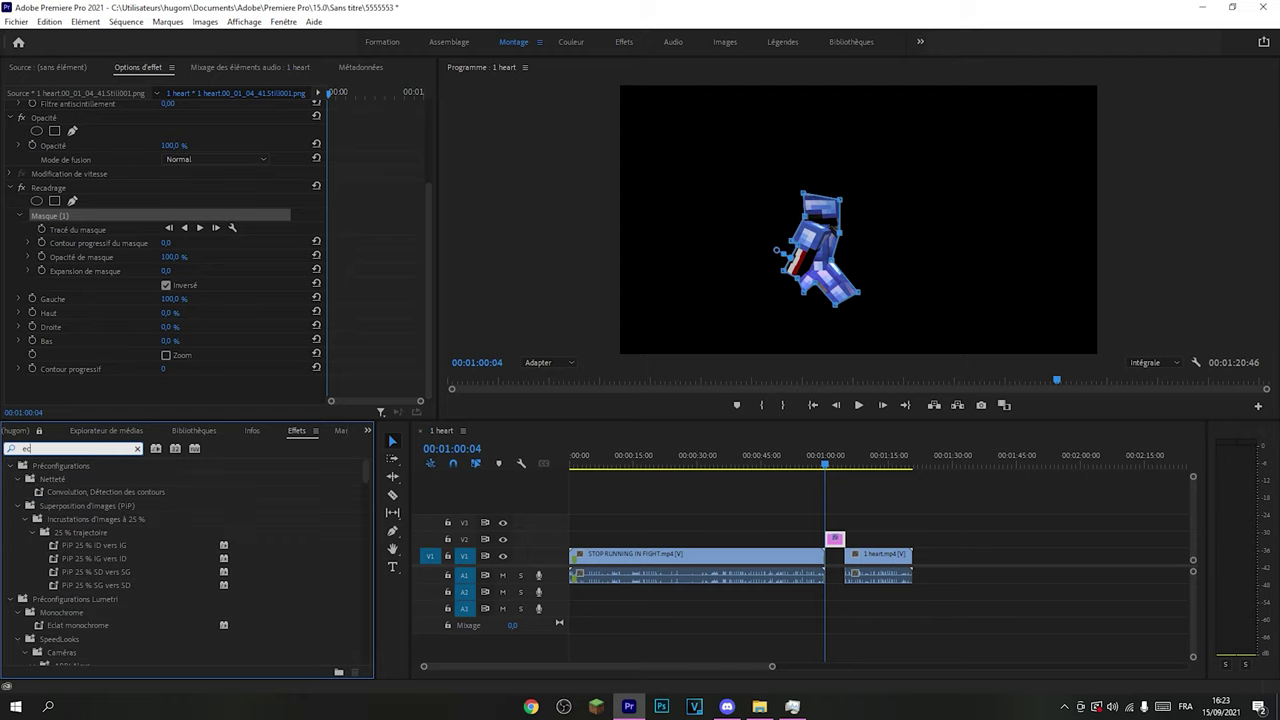
left_click(97, 639)
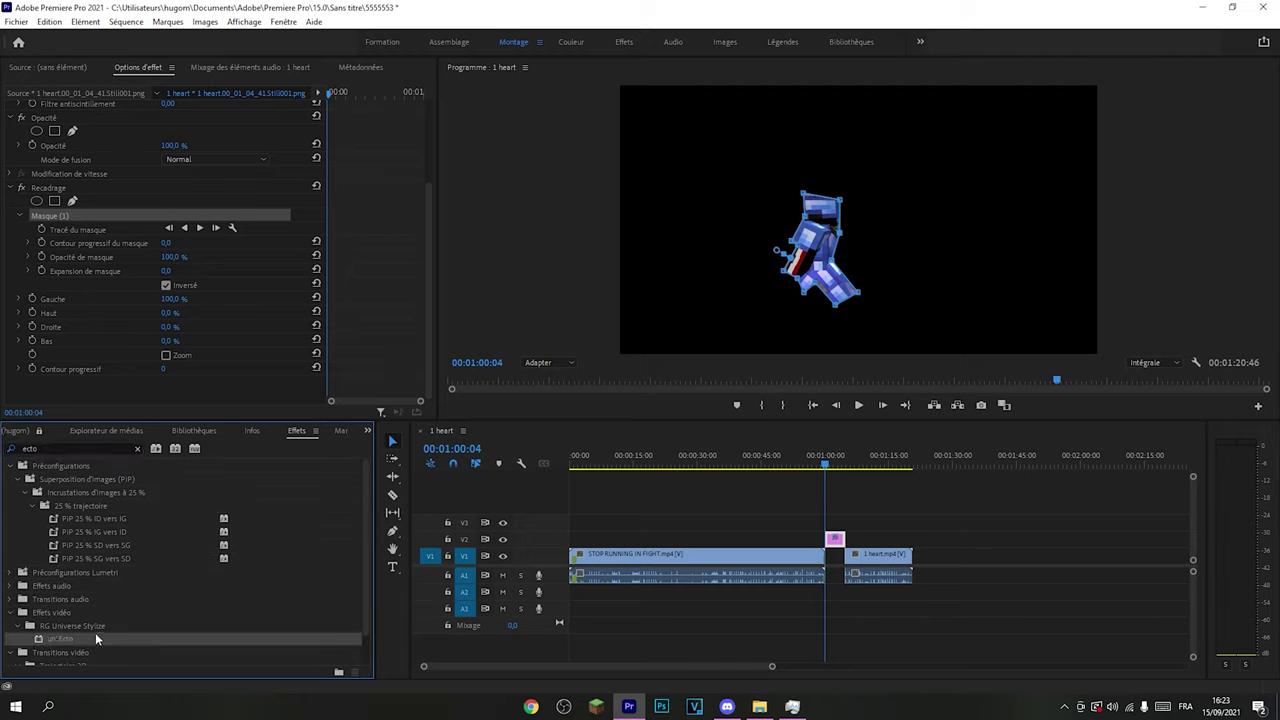
left_click_drag(69, 642, 834, 541)
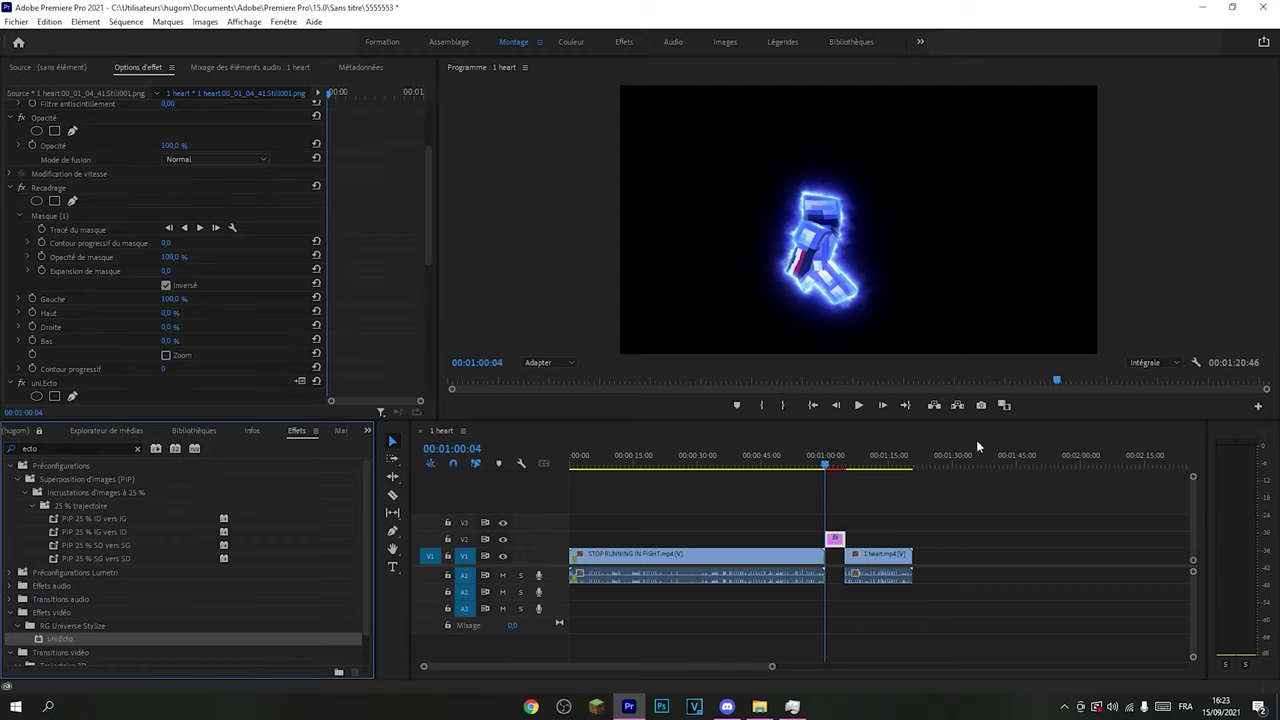
left_click(862, 562)
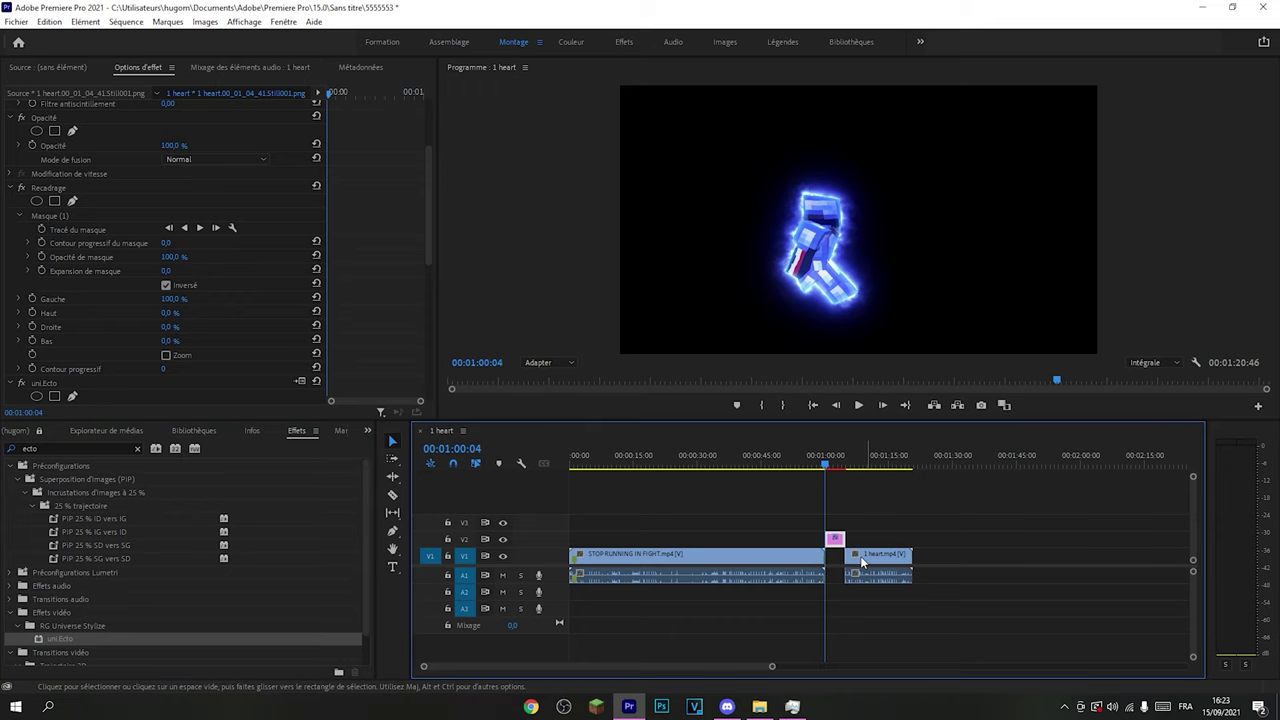
Close the gap before 1 heart.mp4 and trim the V2 still to end at that cut, starting near 00:00:57:12
left_click_drag(862, 562, 842, 562)
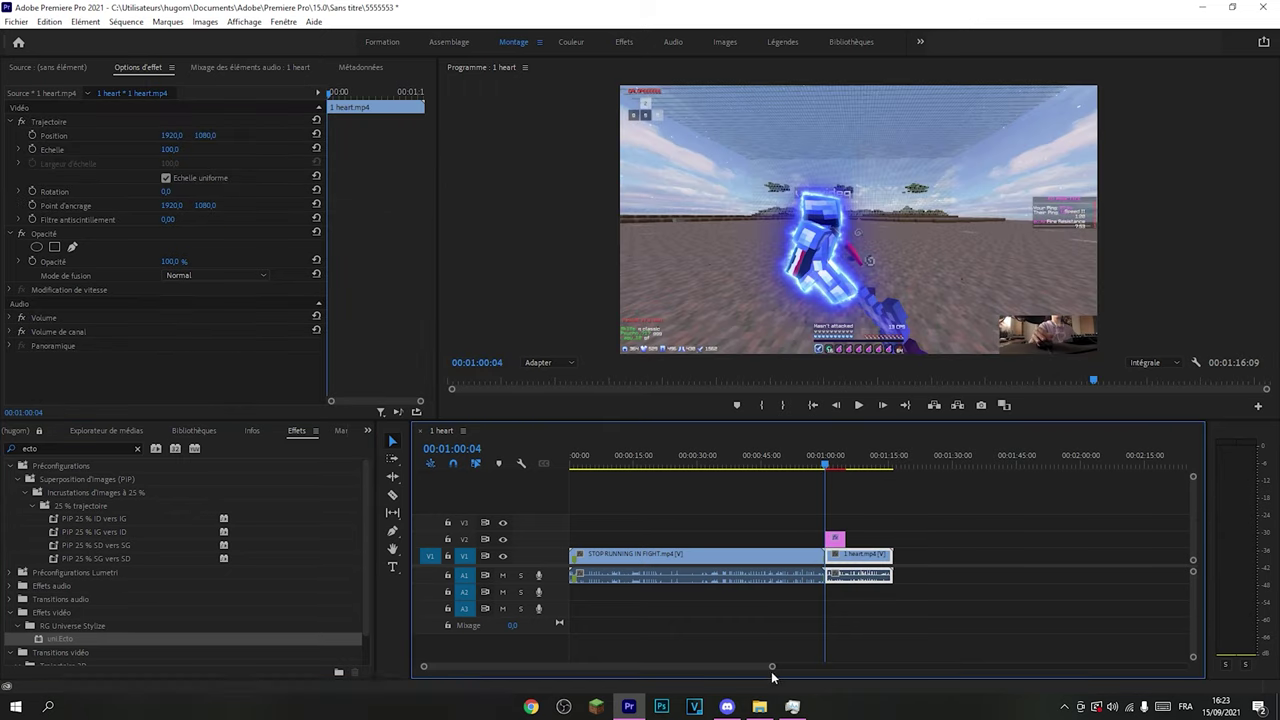
left_click_drag(771, 667, 570, 667)
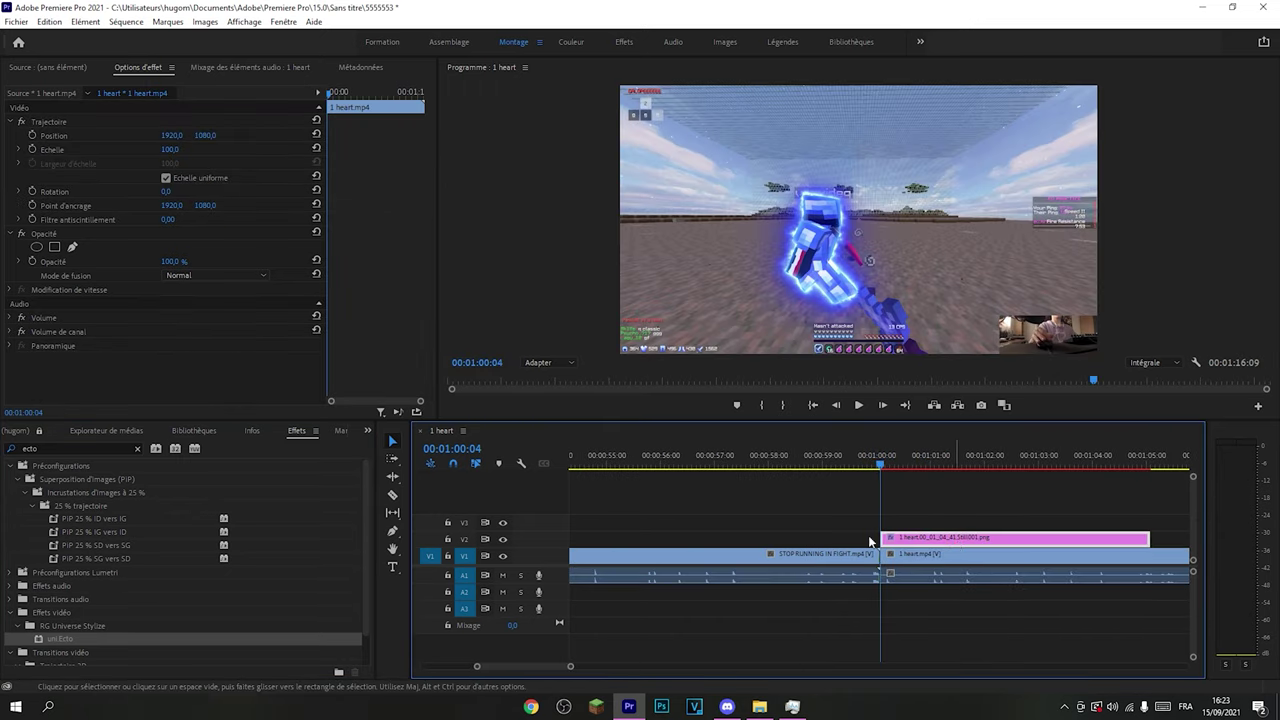
left_click_drag(885, 538, 843, 544)
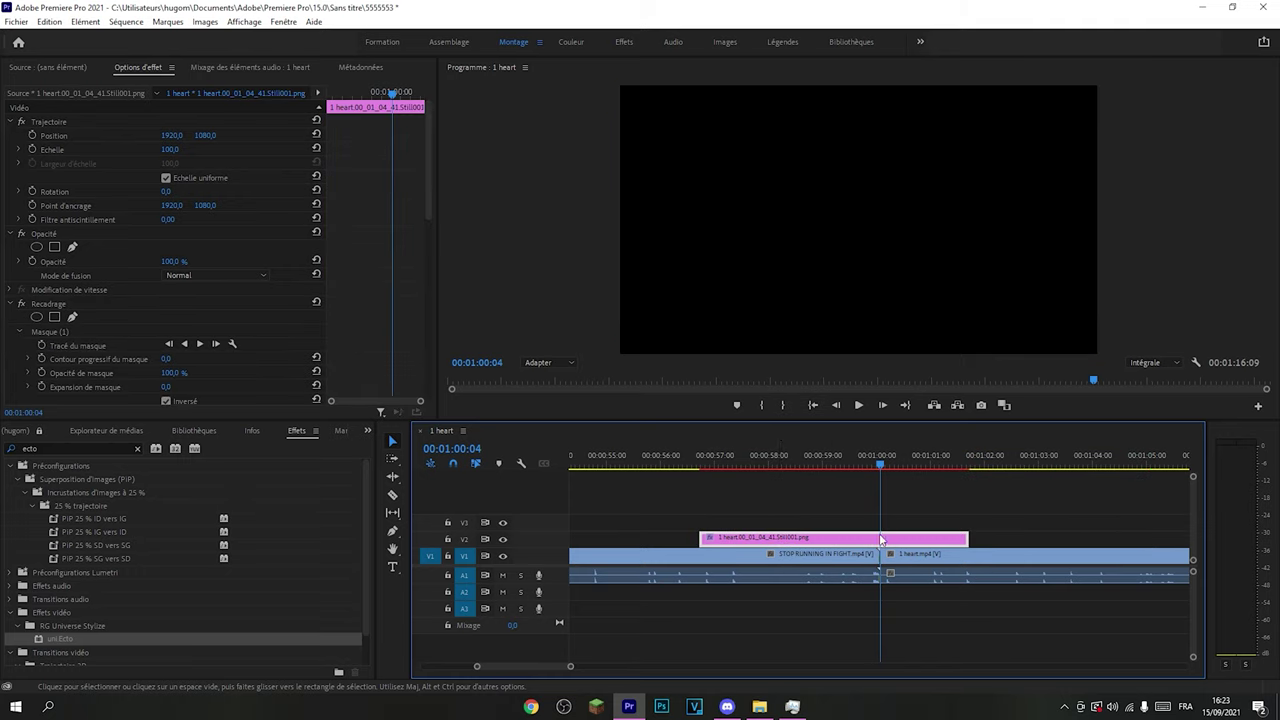
left_click_drag(843, 544, 837, 542)
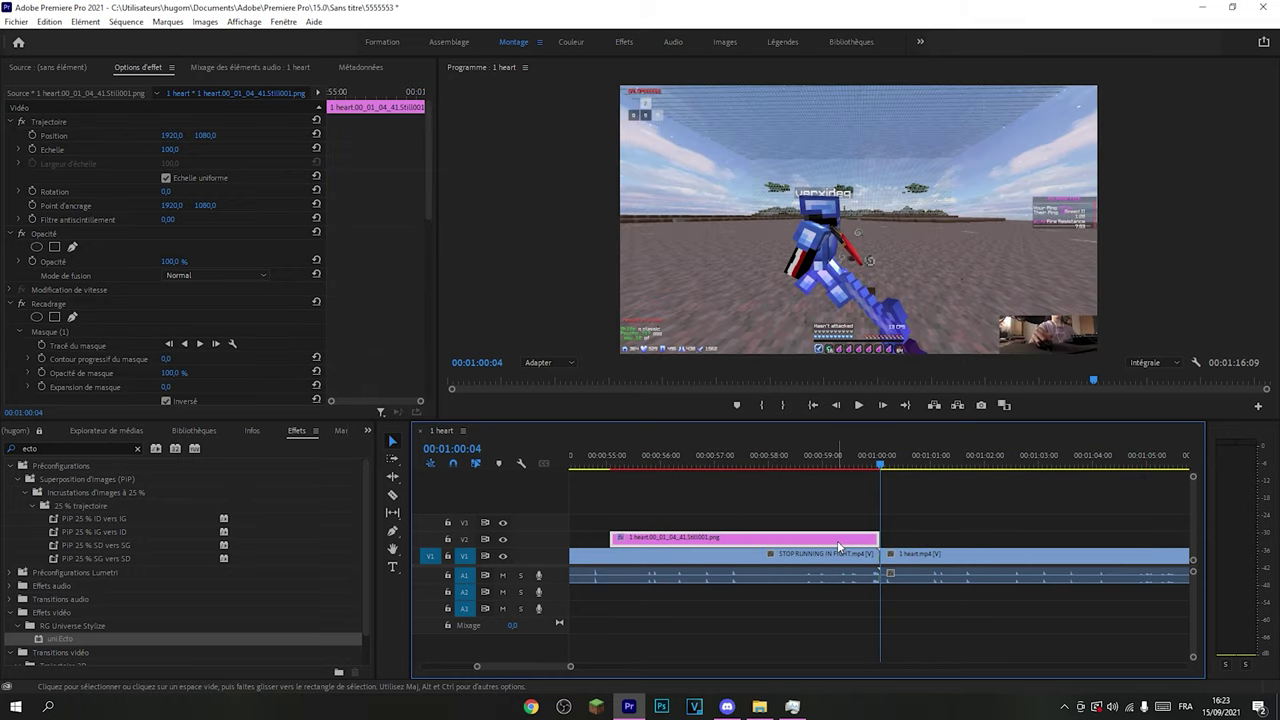
mouse_move(613, 540)
left_mouse_down()
mouse_move(734, 537)
mouse_move(722, 537)
left_mouse_up()
left_click(724, 456)
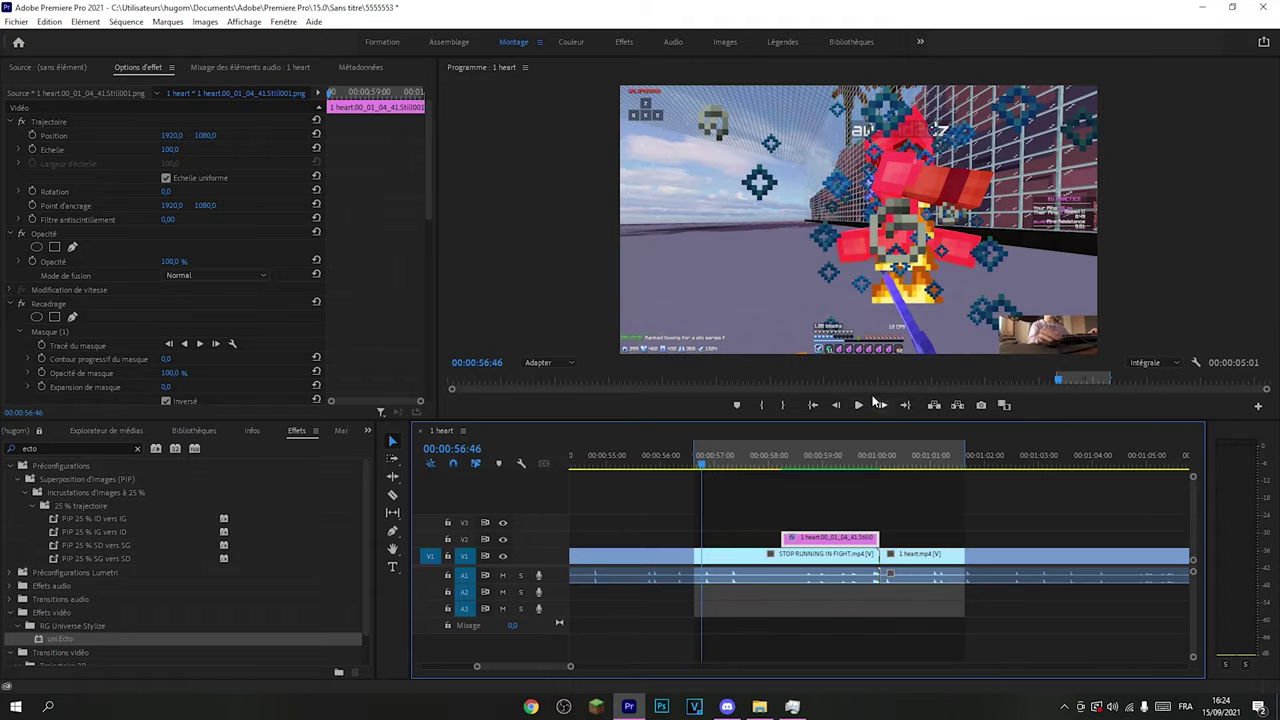
Play back the edit, then park the playhead at 00:01:00:03 and select the V2 still
left_click(860, 405)
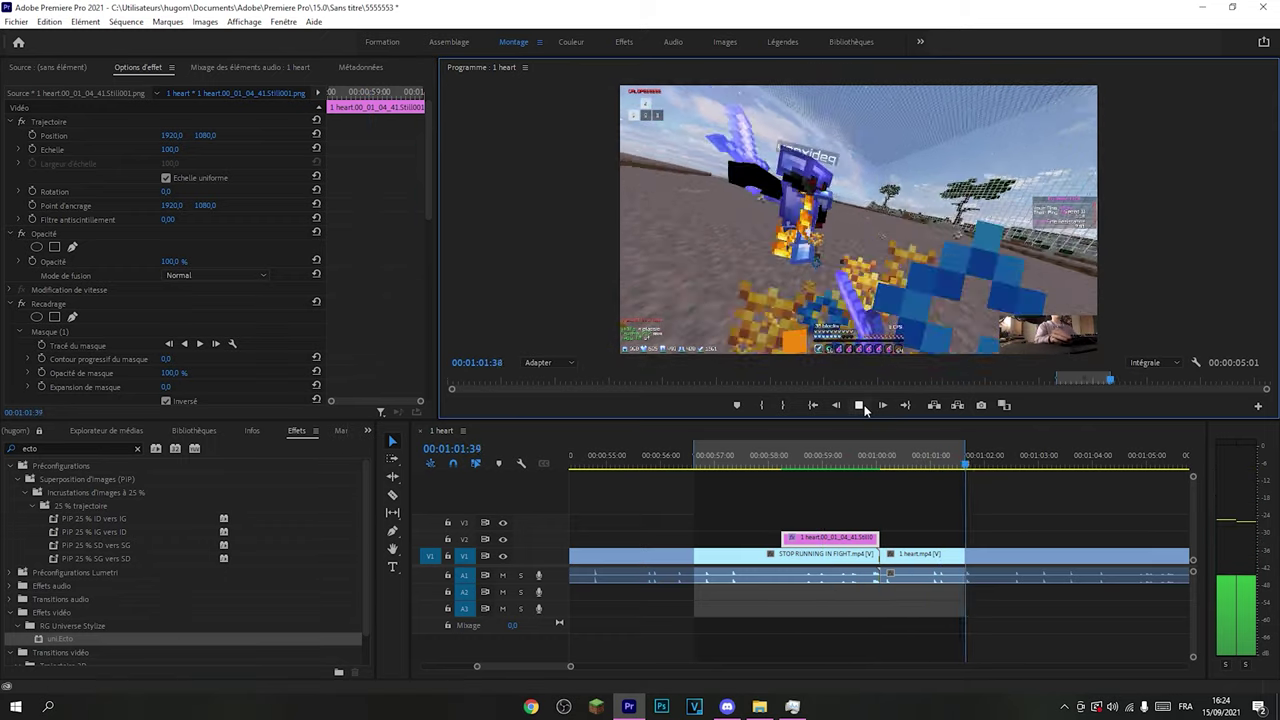
left_click(858, 405)
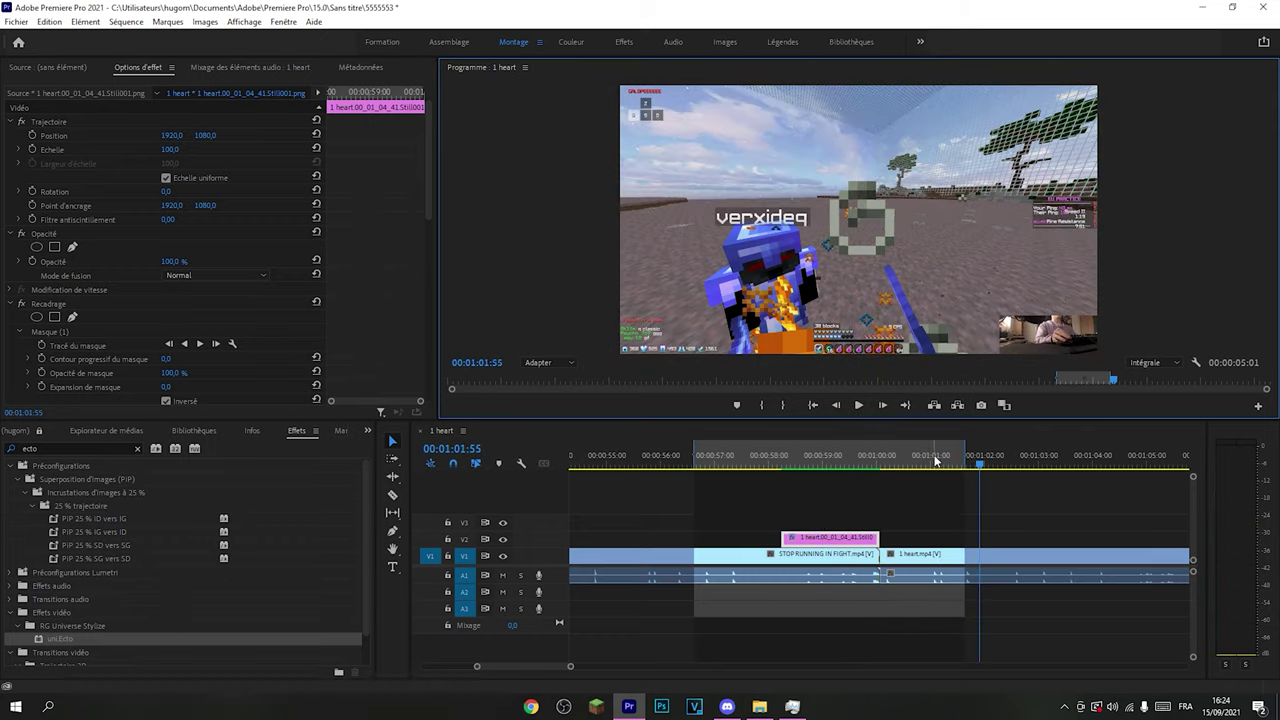
left_click(782, 515)
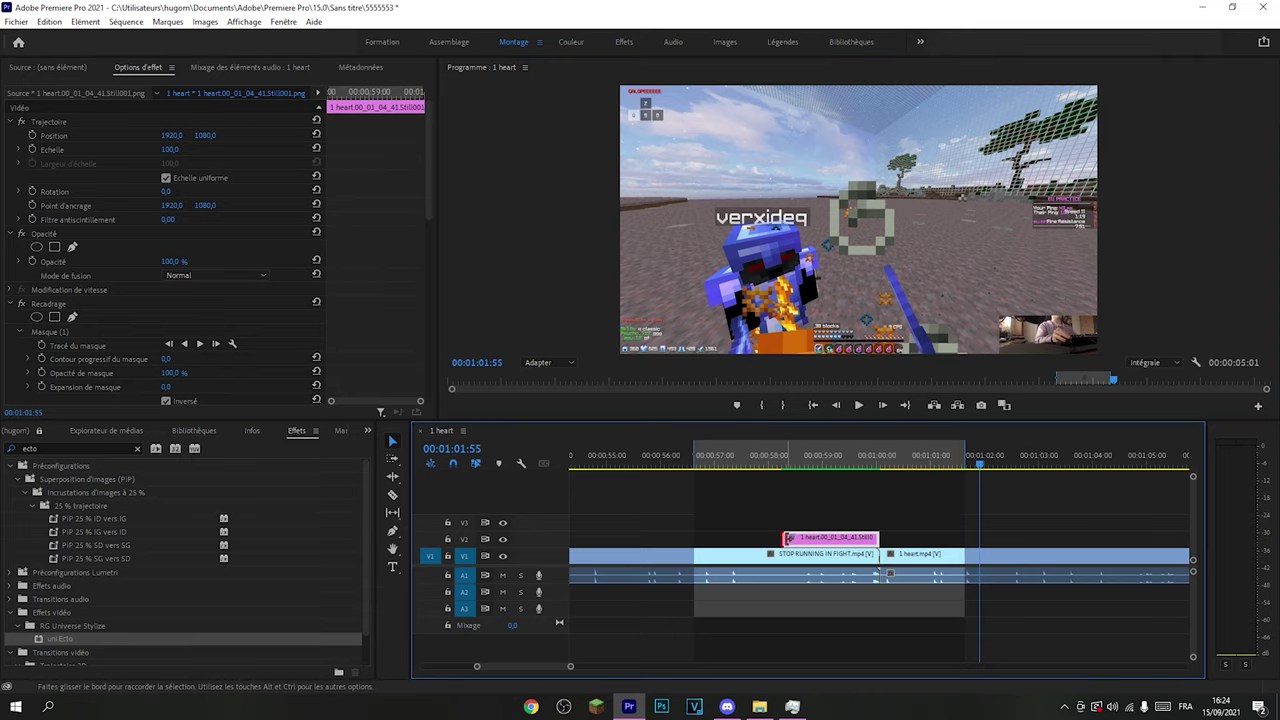
left_click(783, 459)
left_click(877, 458)
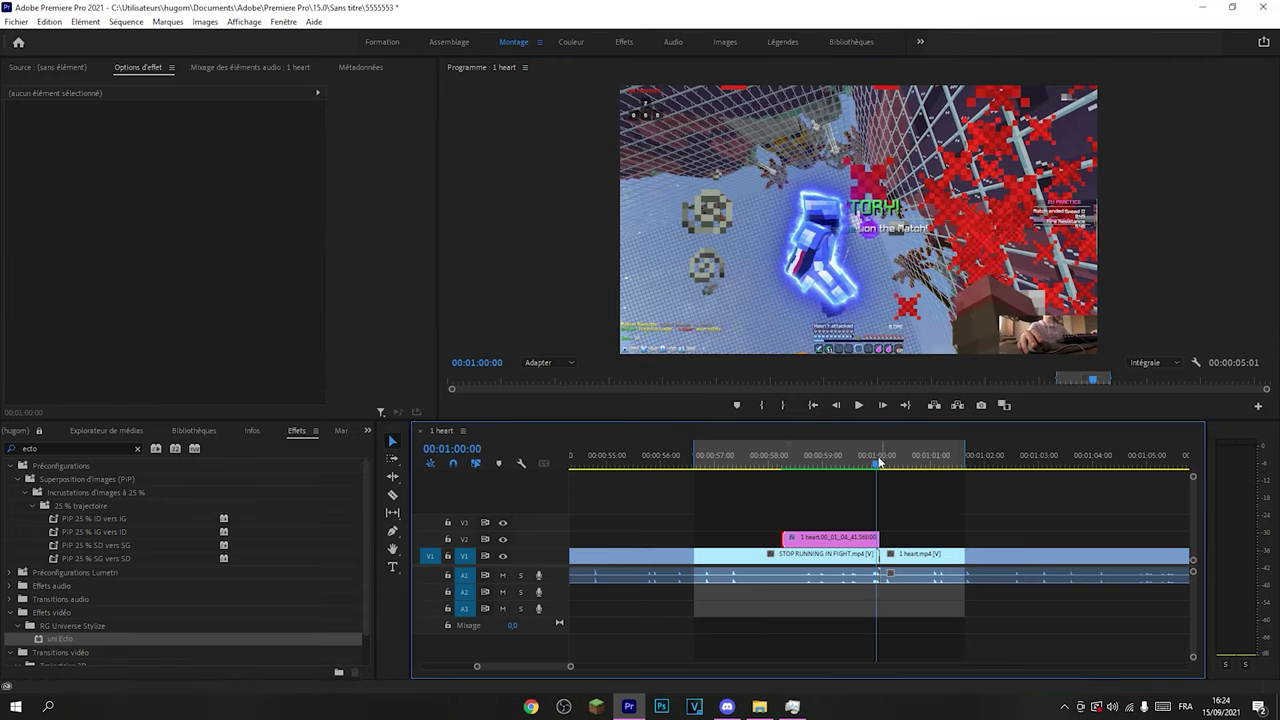
left_click(867, 538)
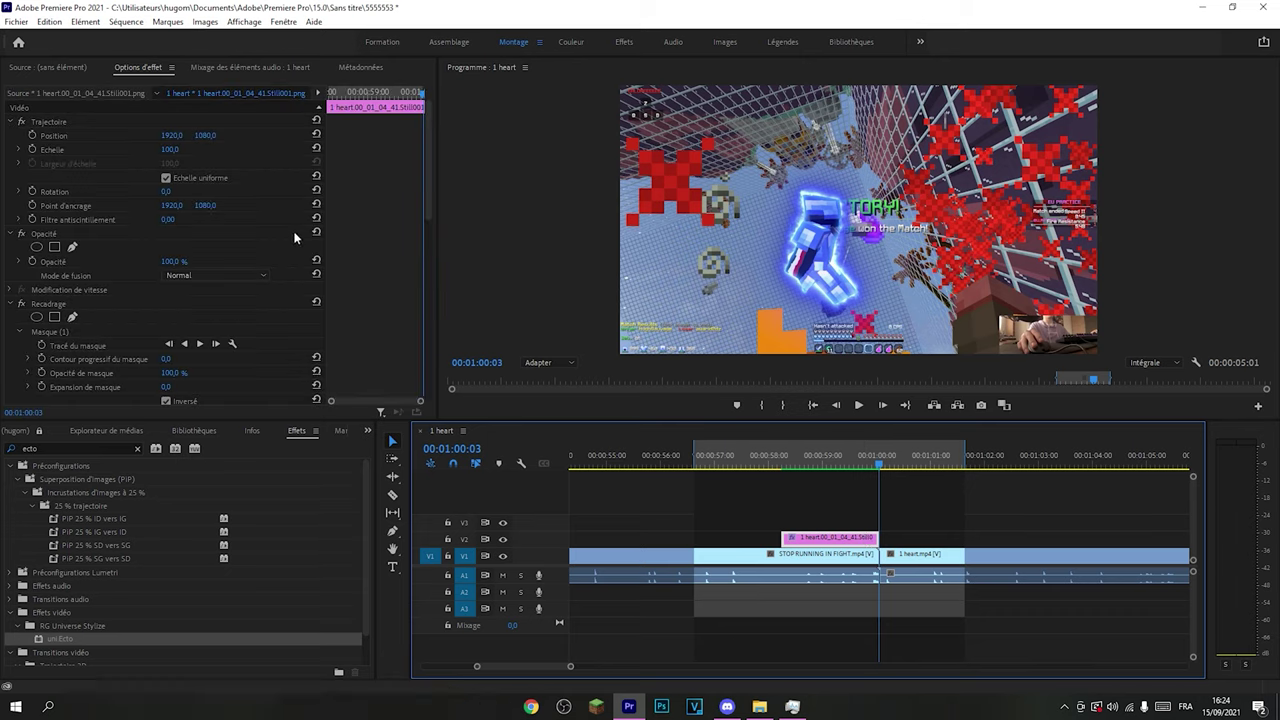
Enable Position and Scale keyframes at 00:01:00:03, then move the playhead to 00:00:58:14
left_click(32, 135)
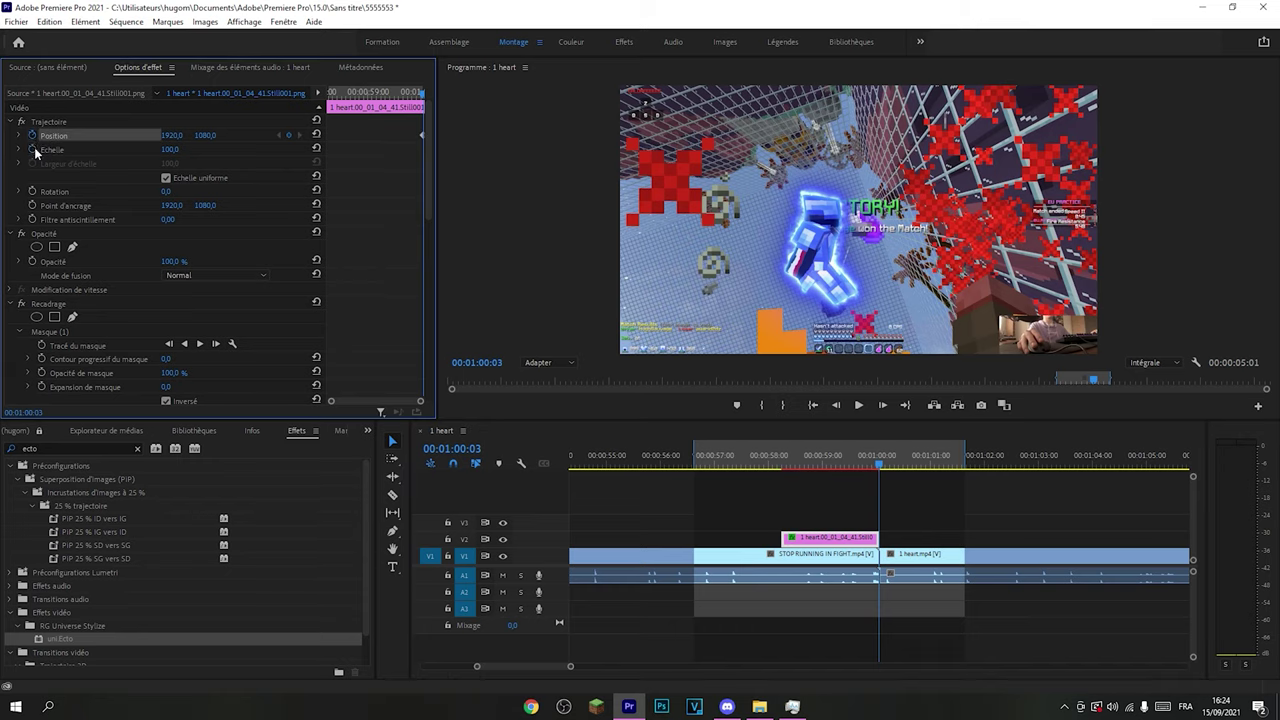
left_click(32, 149)
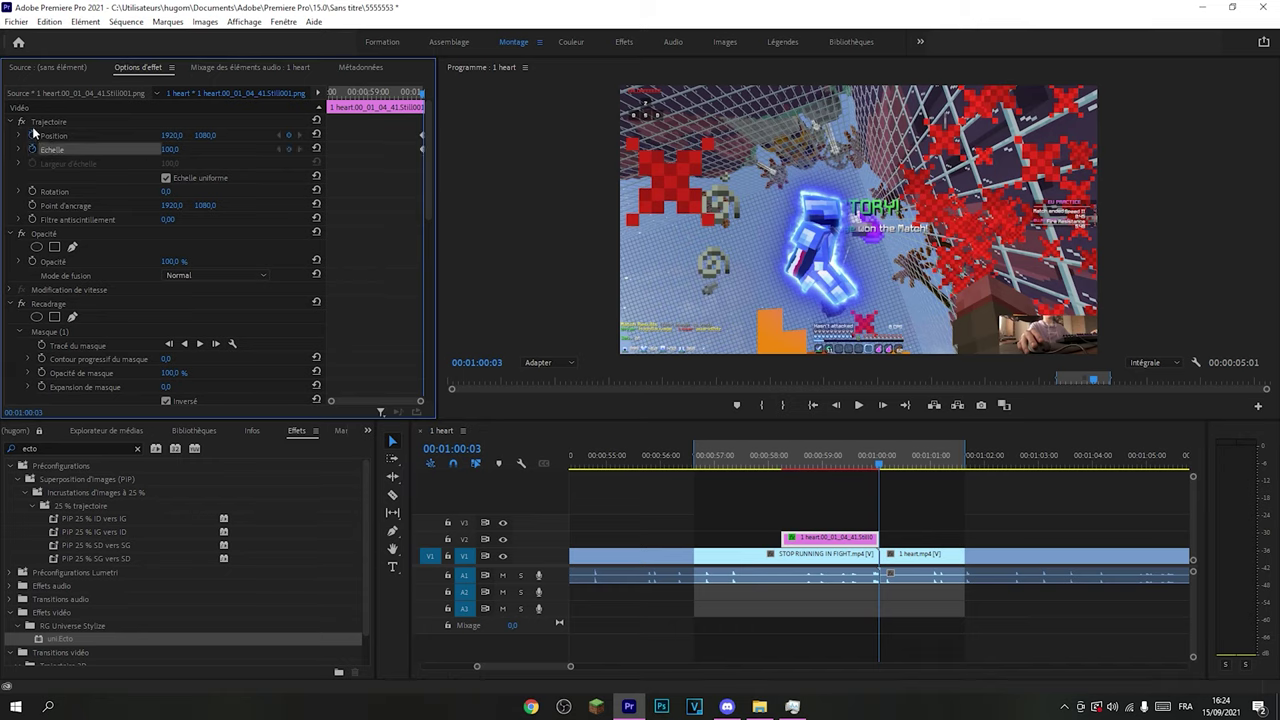
left_click(877, 505)
left_click_drag(877, 505, 781, 500)
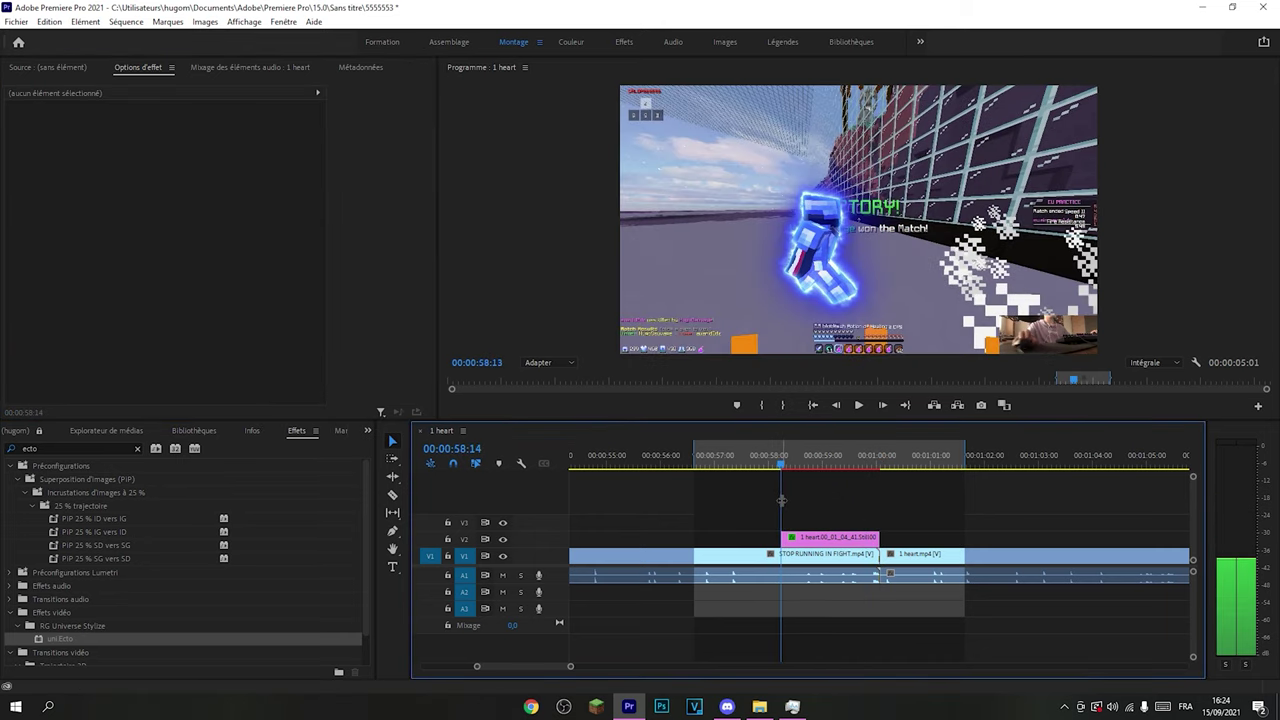
Drag the glowing still fully above the Program frame to set its 00:00:58:14 position
left_click(795, 542)
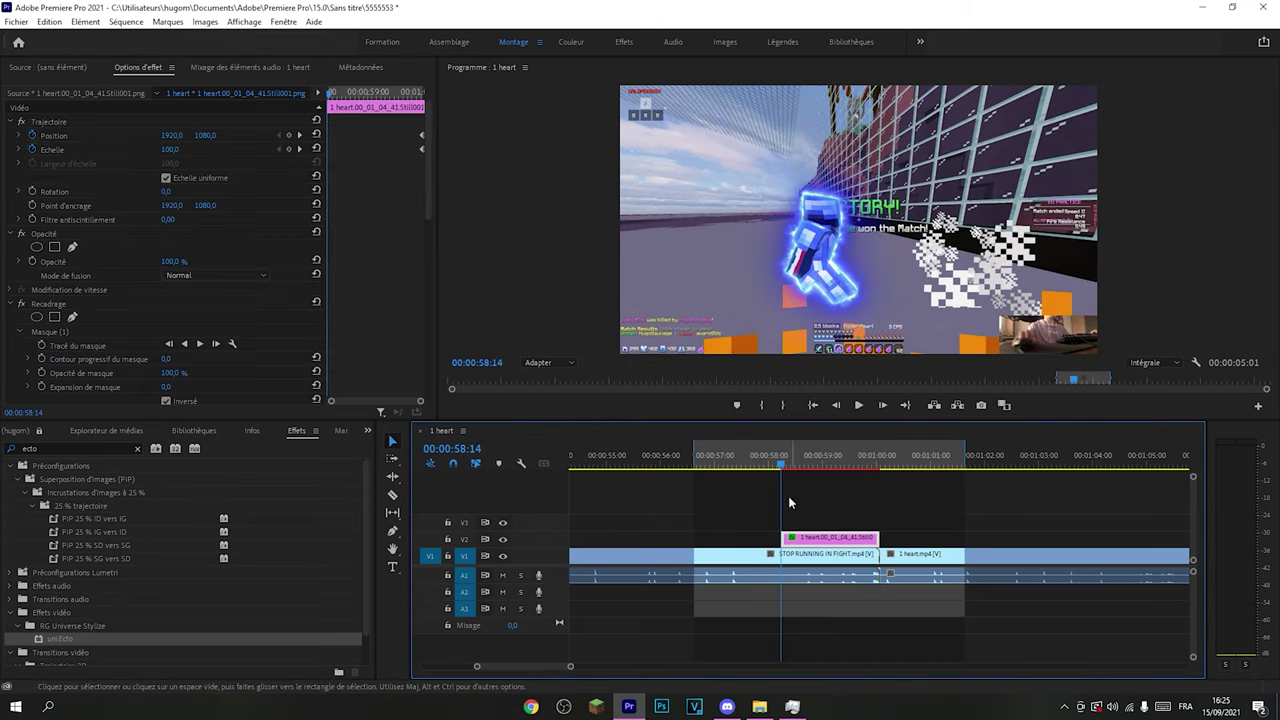
left_click(48, 122)
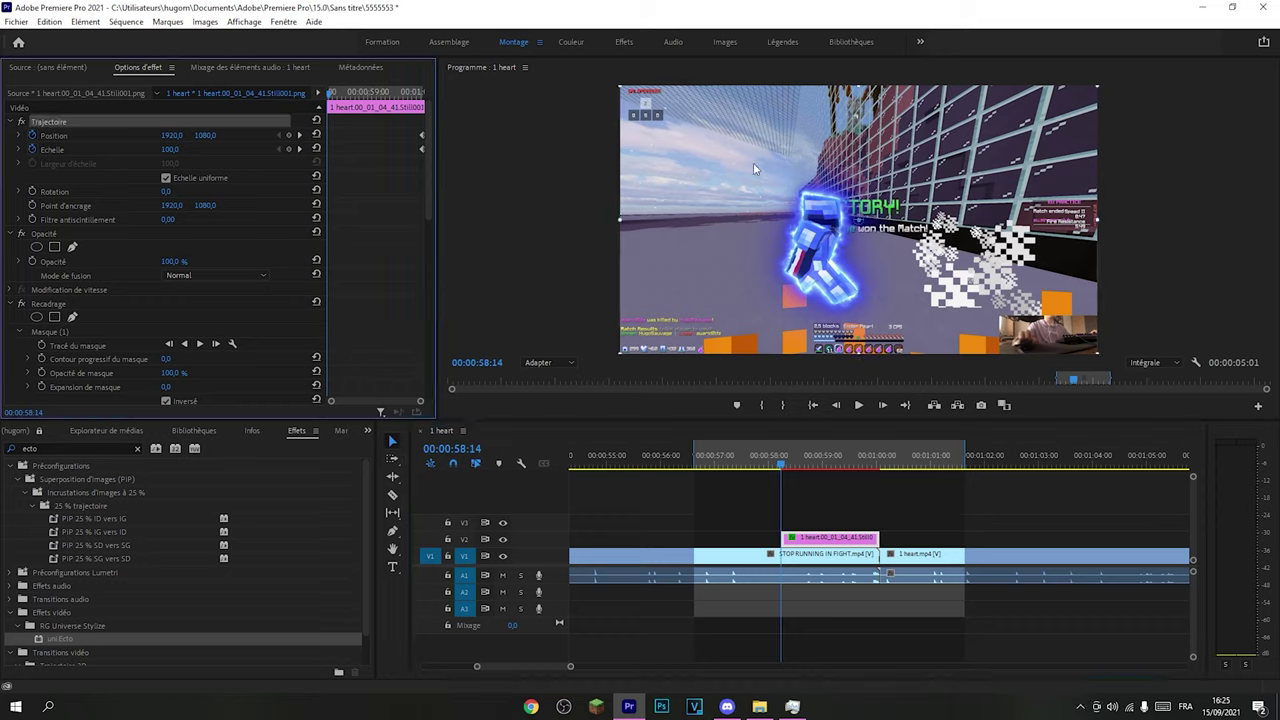
left_click_drag(802, 296, 806, 104)
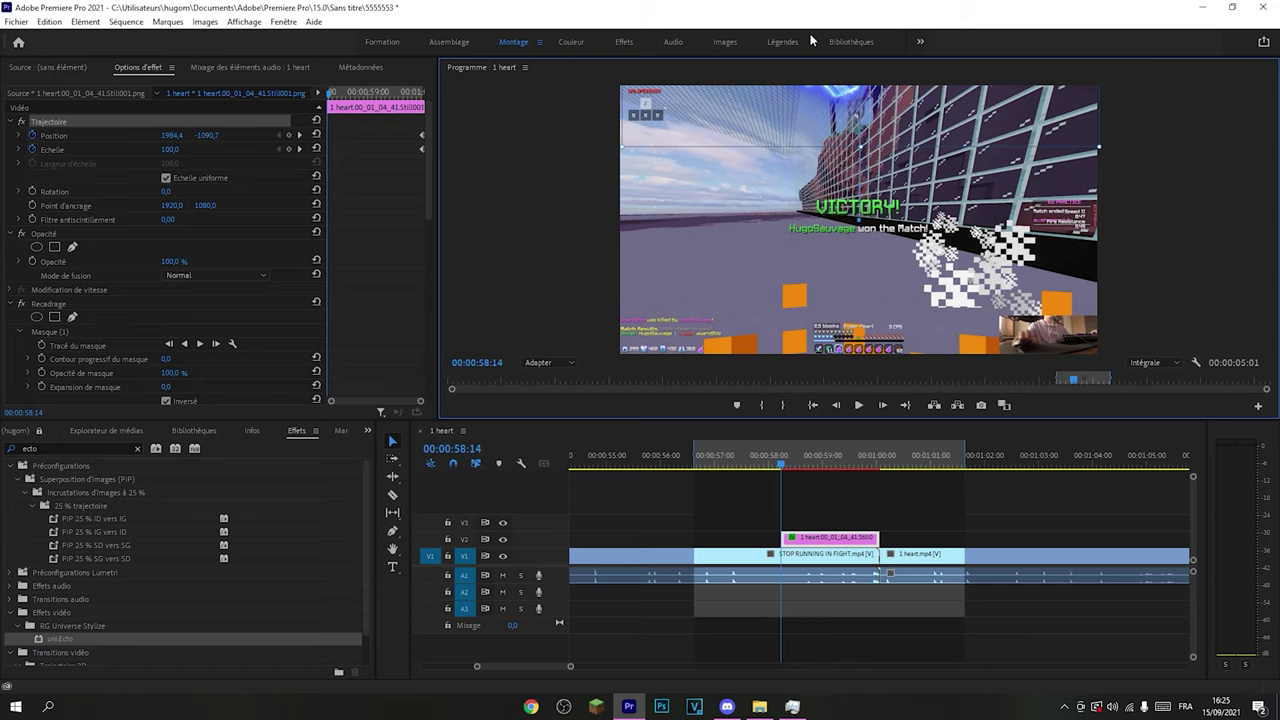
left_click_drag(804, 99, 811, 34)
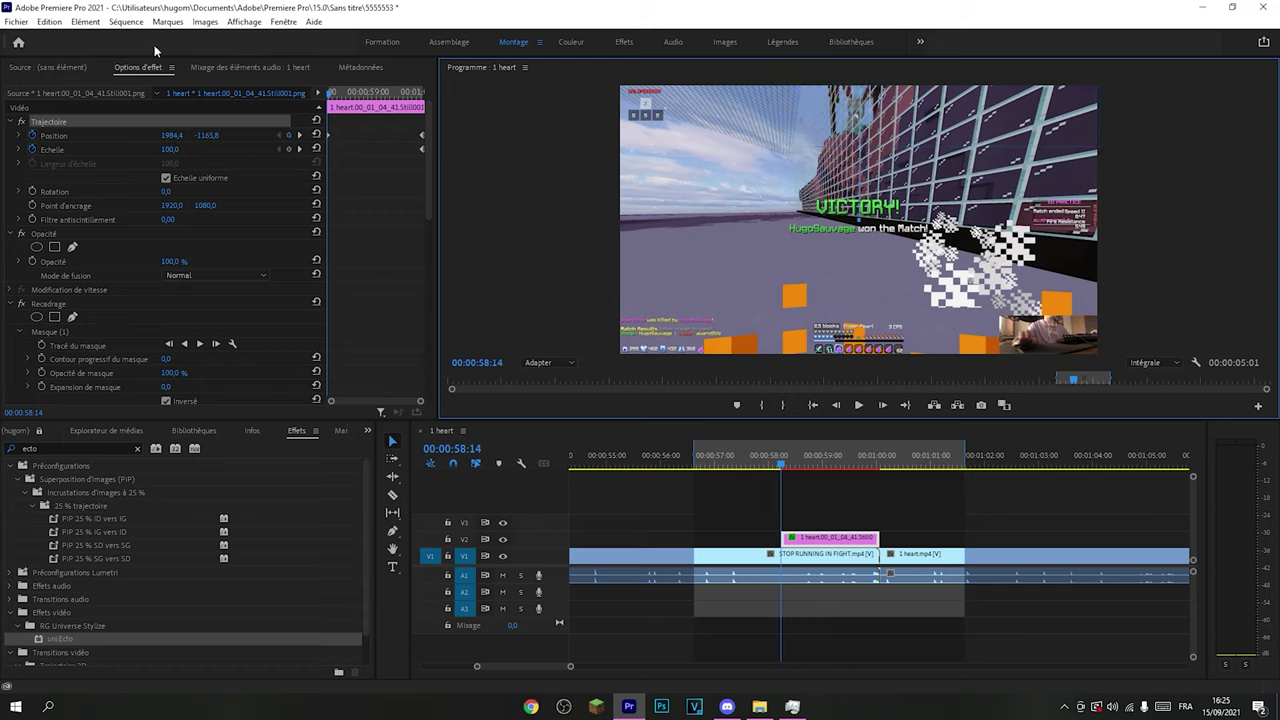
left_click(126, 21)
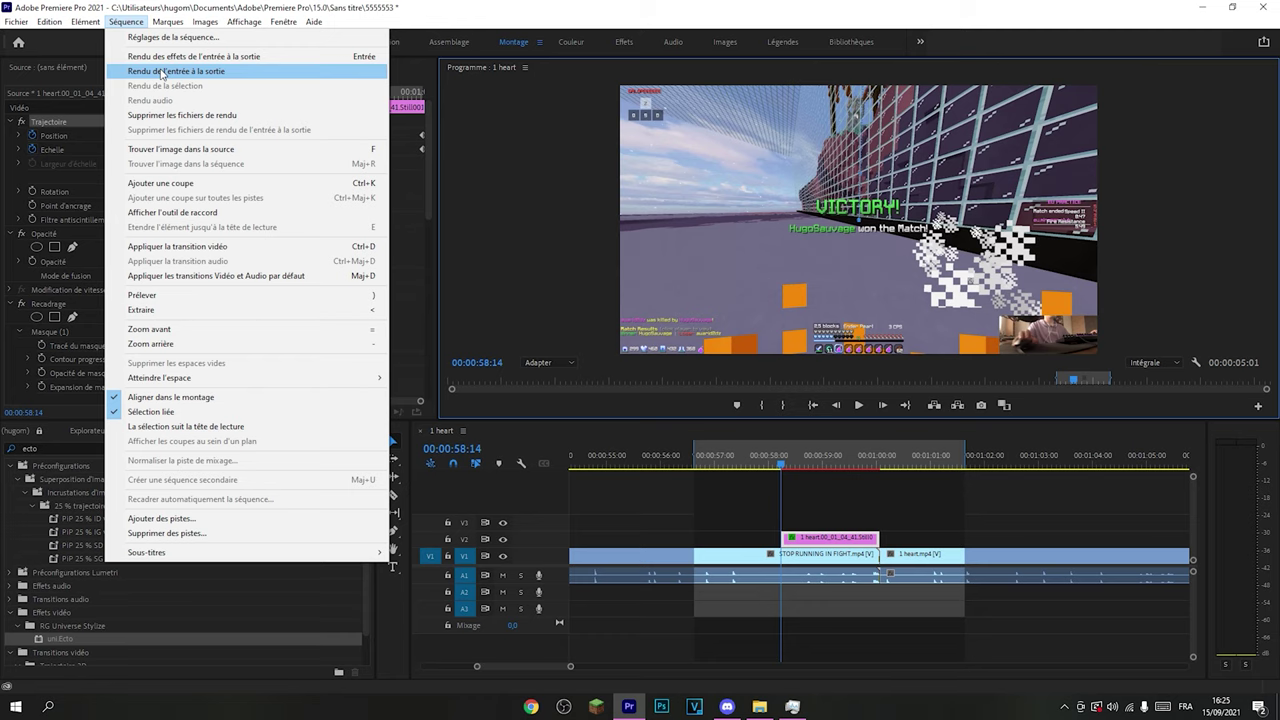
Render In to Out, then play the marked range from the in point to preview the animation
left_click(161, 72)
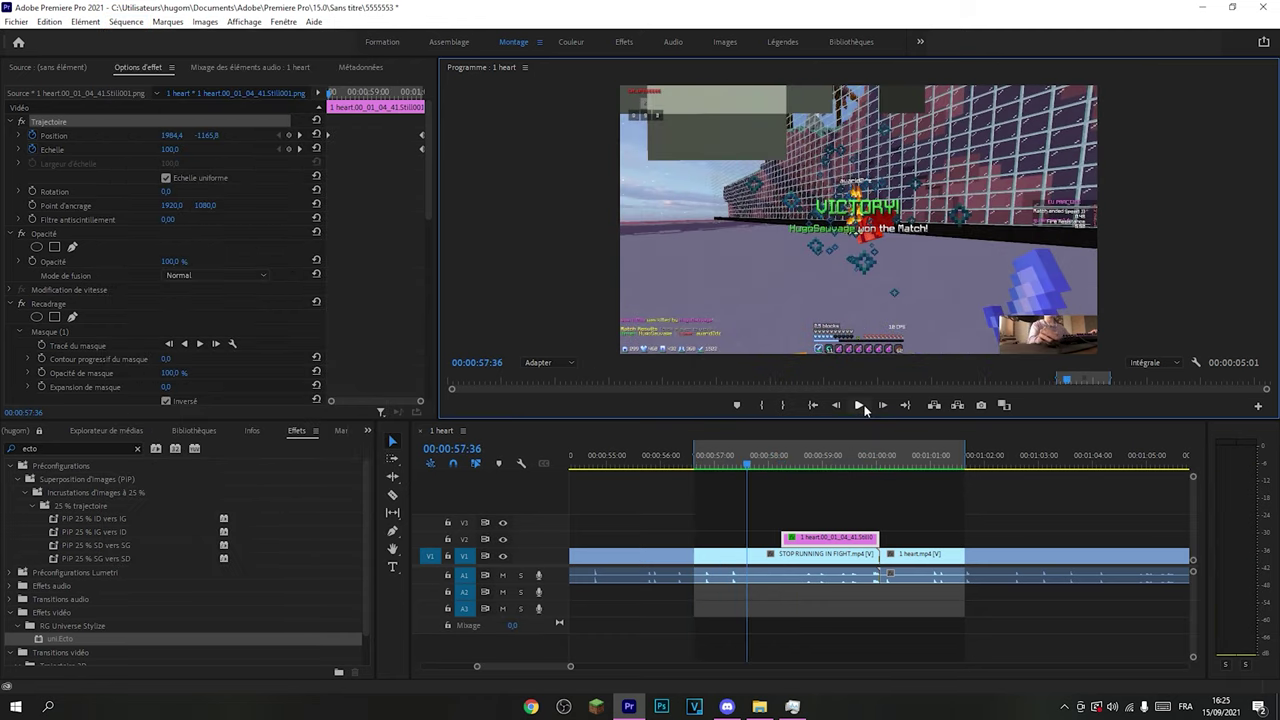
left_click(705, 449)
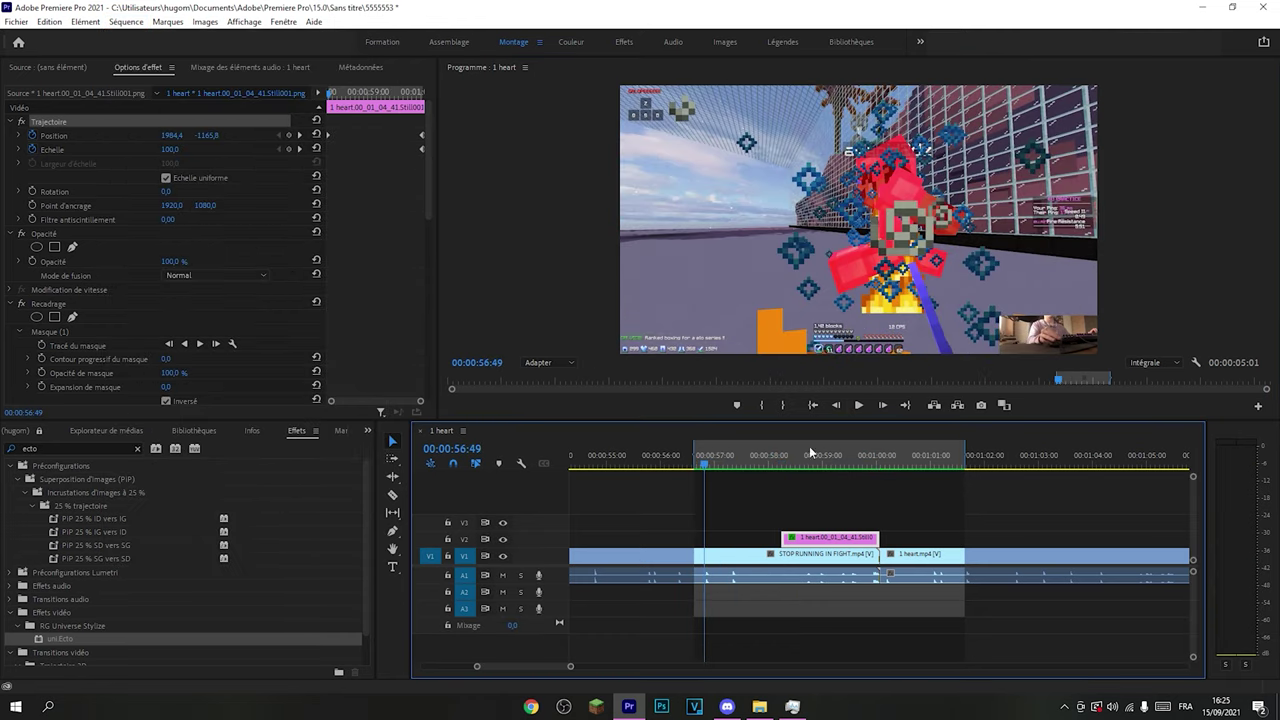
left_click(858, 407)
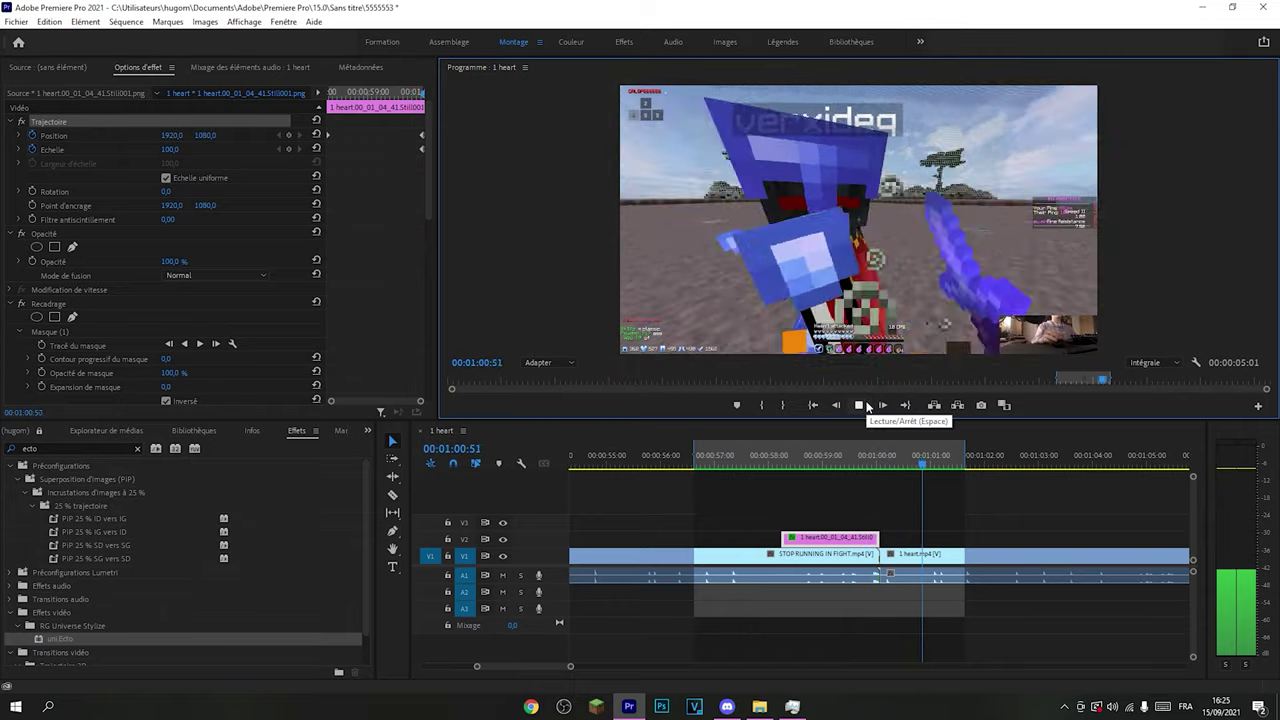
left_click(858, 405)
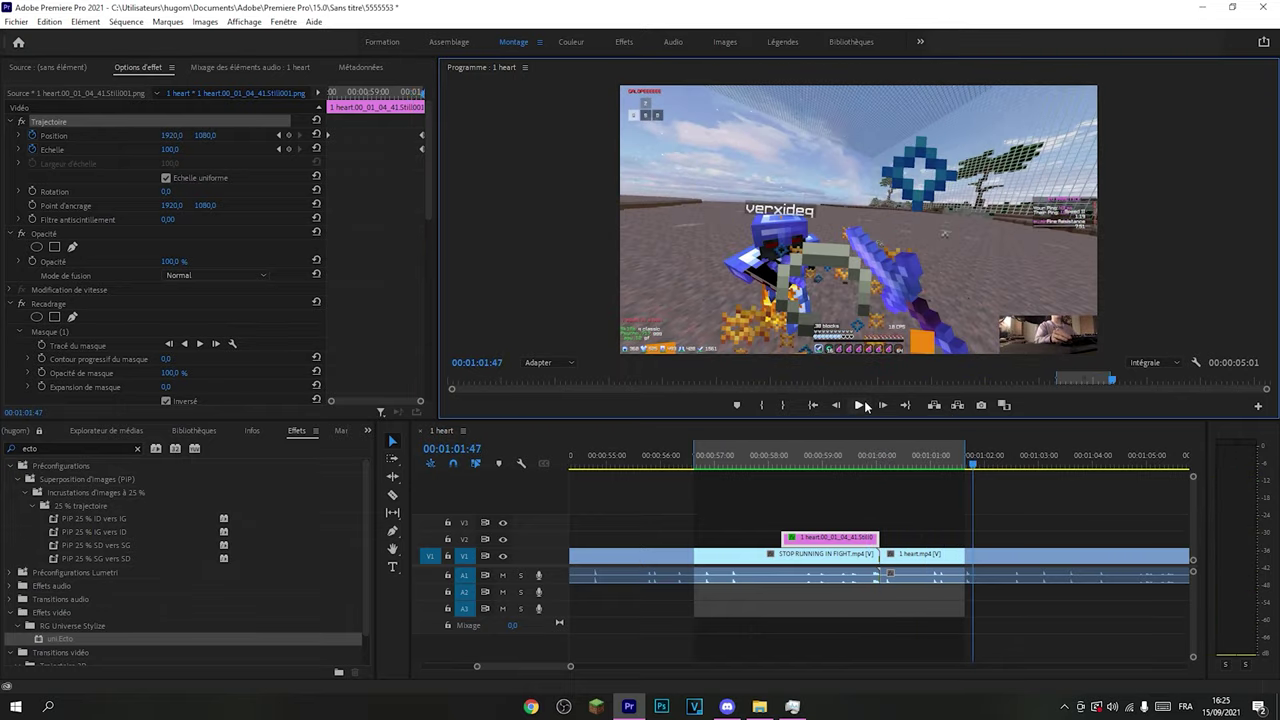